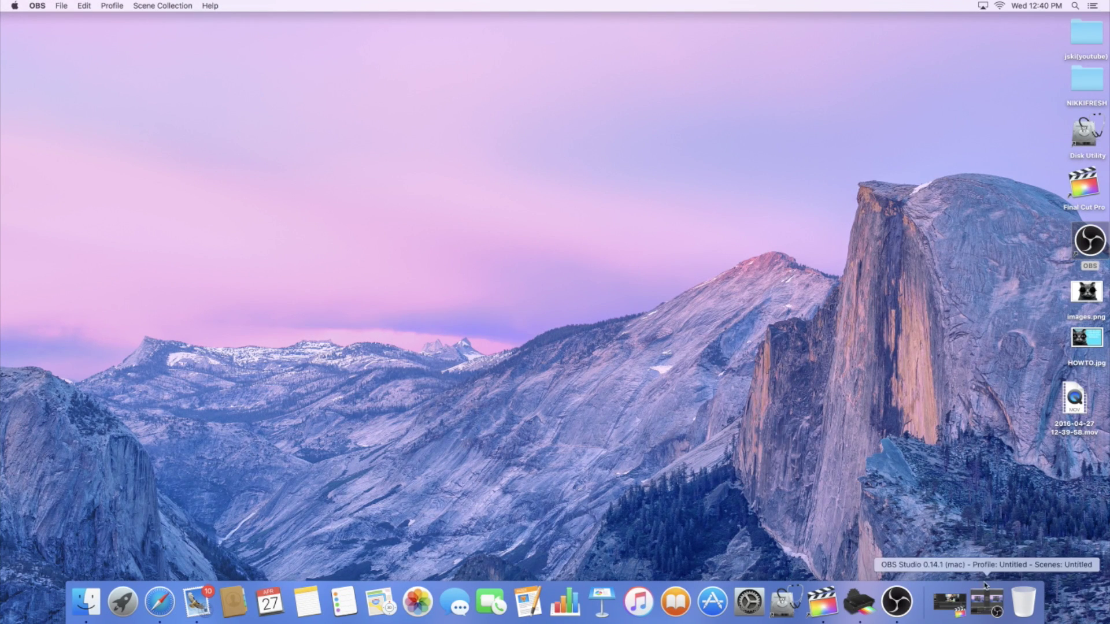
Bring back the minimized Final Cut Pro window showing the Untitled Project with MVI_7390.
left_click(952, 603)
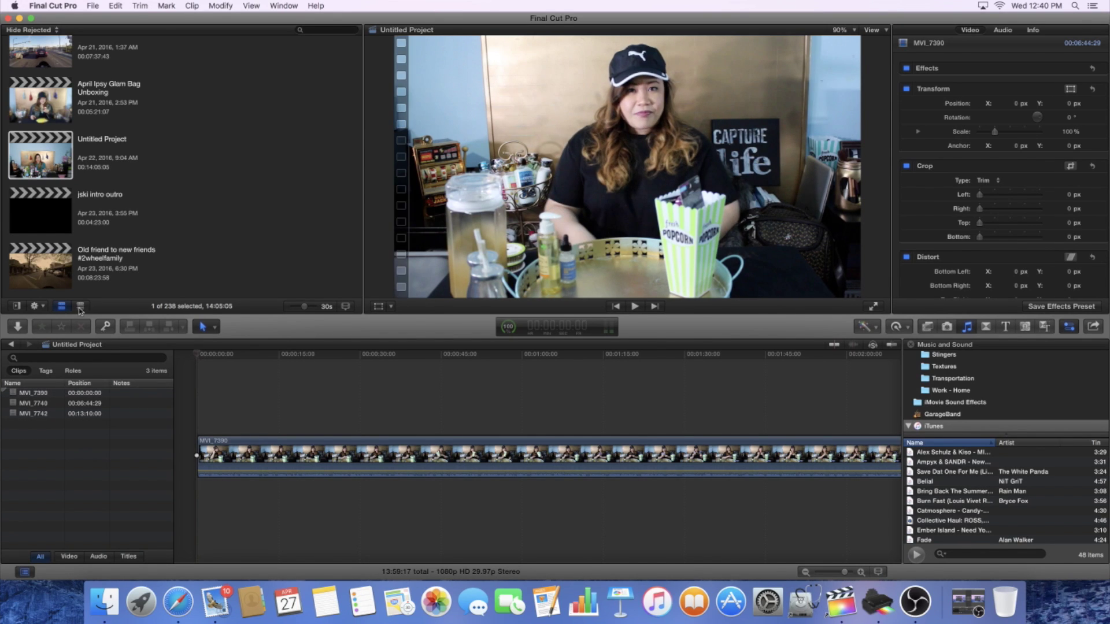
Open the Media Import window to browse Macintosh HD and Desktop files.
left_click(18, 327)
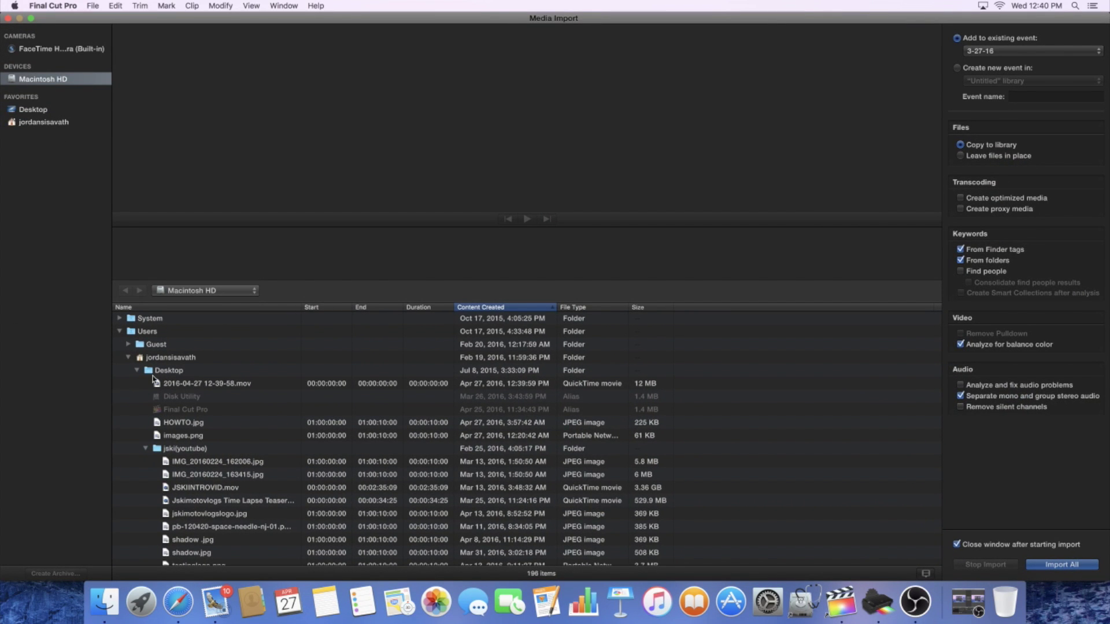
scroll(180, 385, "down", 20)
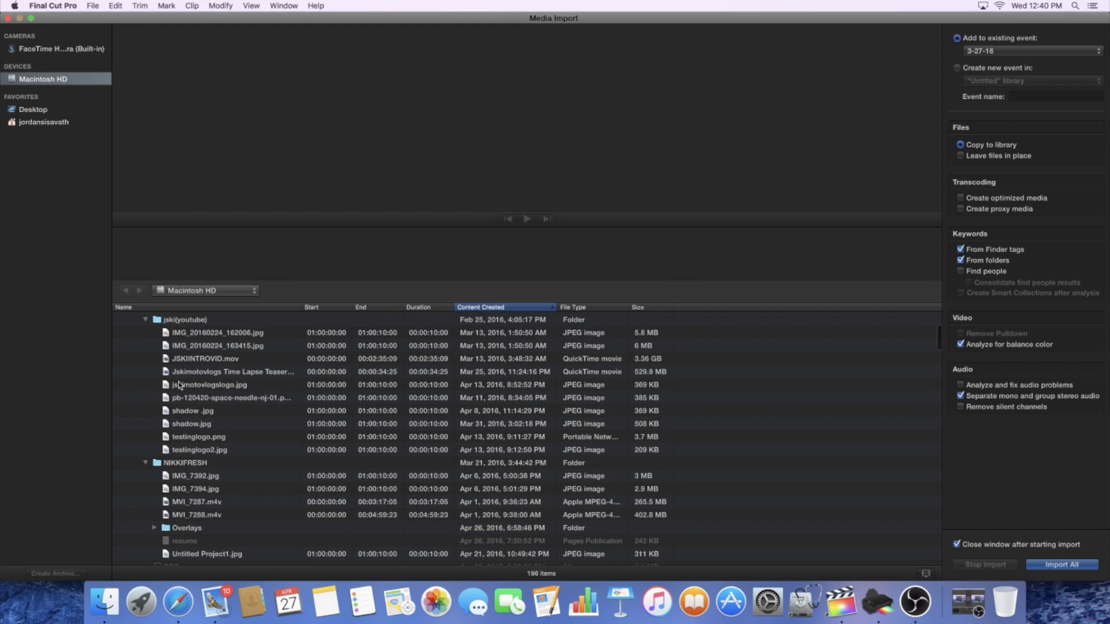
scroll(180, 386, "down", 15)
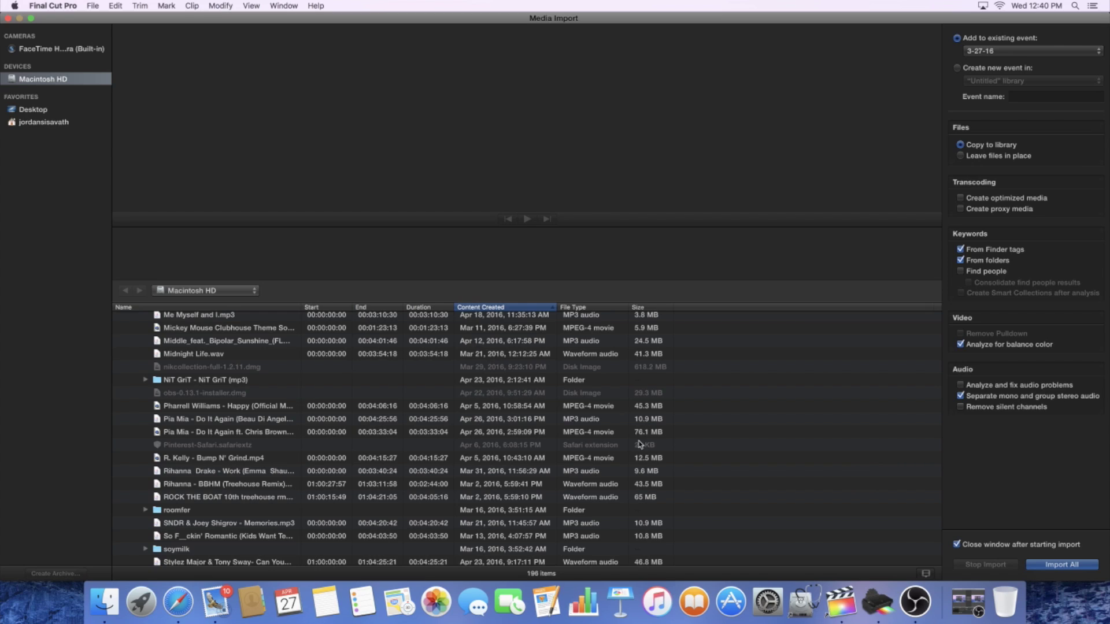
left_click(592, 407)
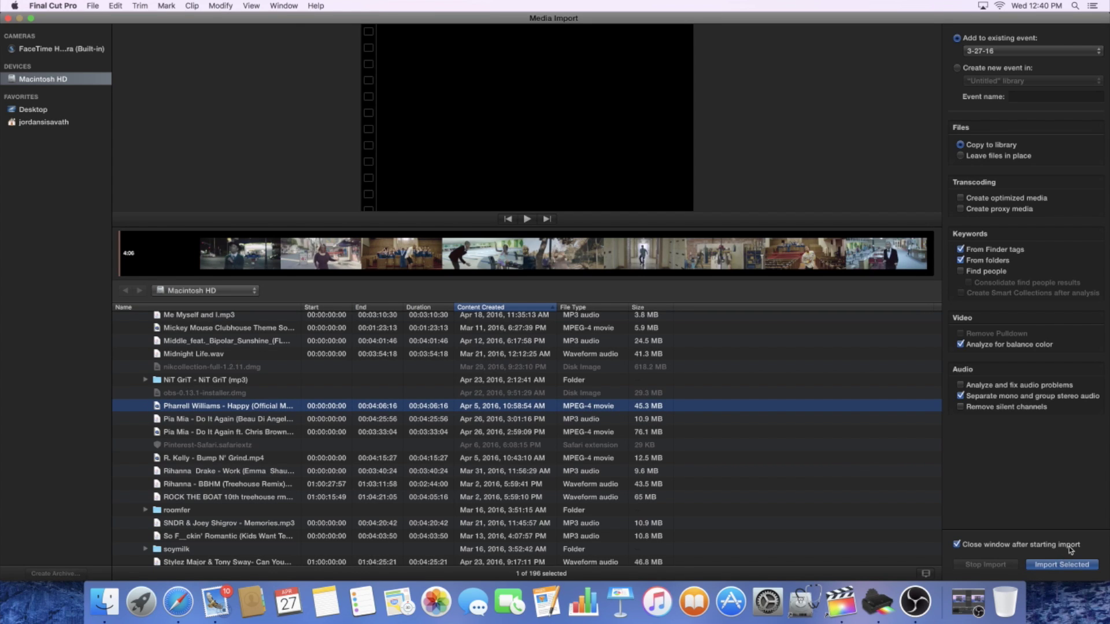
left_click(8, 18)
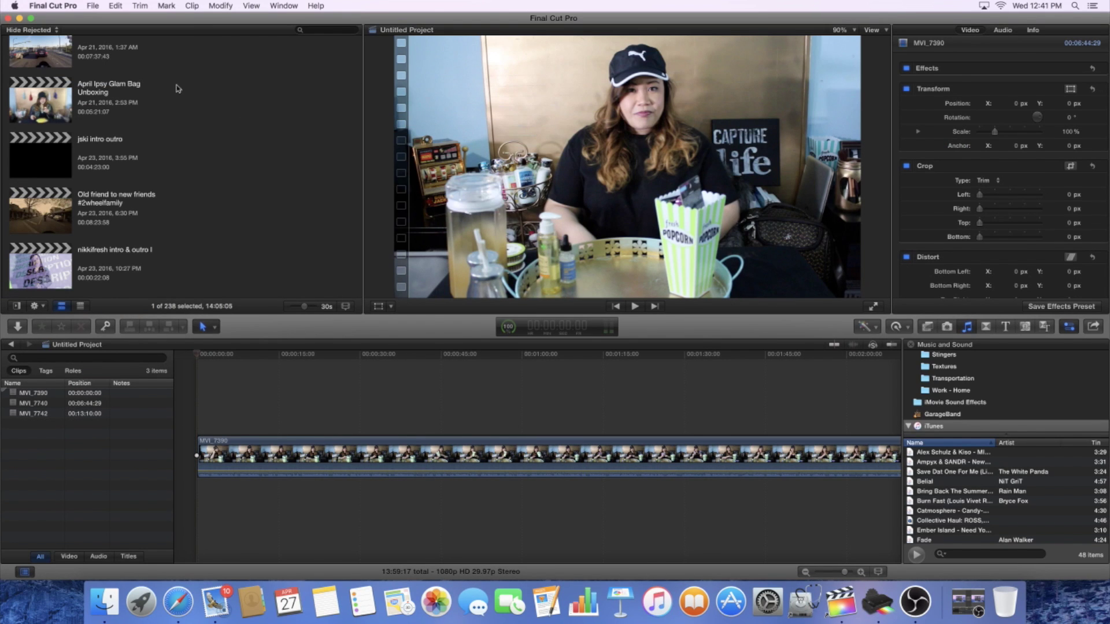
scroll(104, 193, "down", 10)
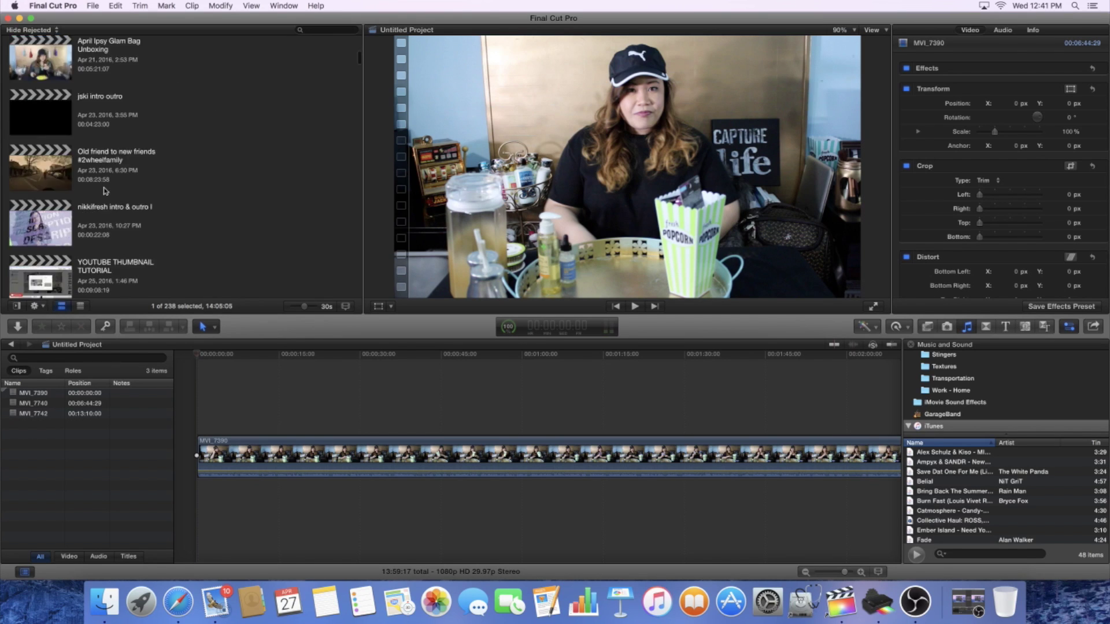
scroll(104, 191, "down", 10)
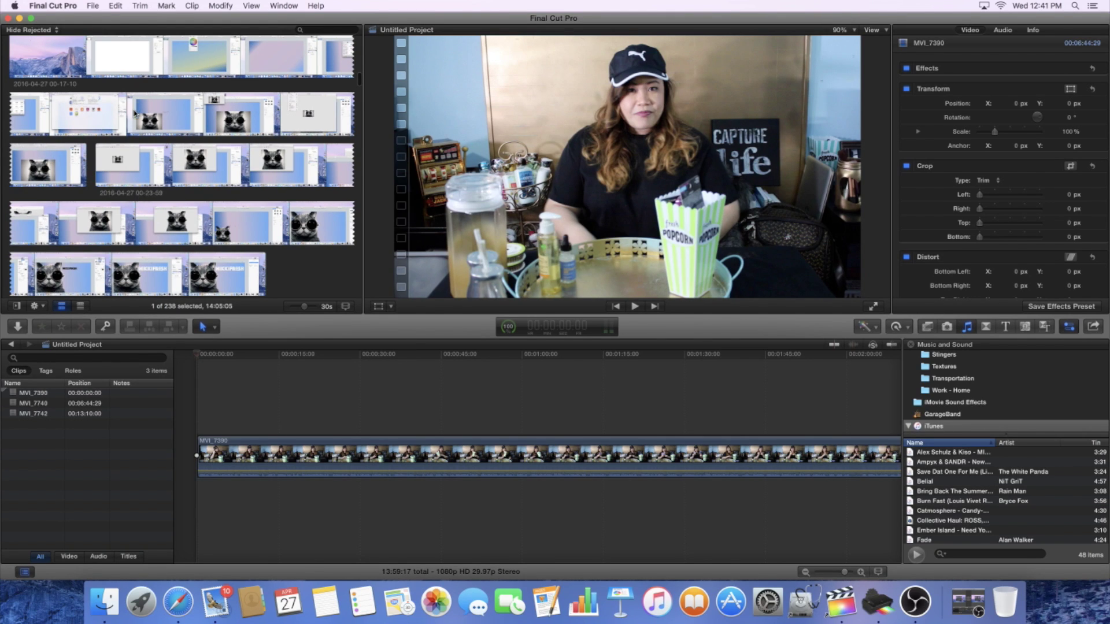
scroll(127, 113, "up", 3)
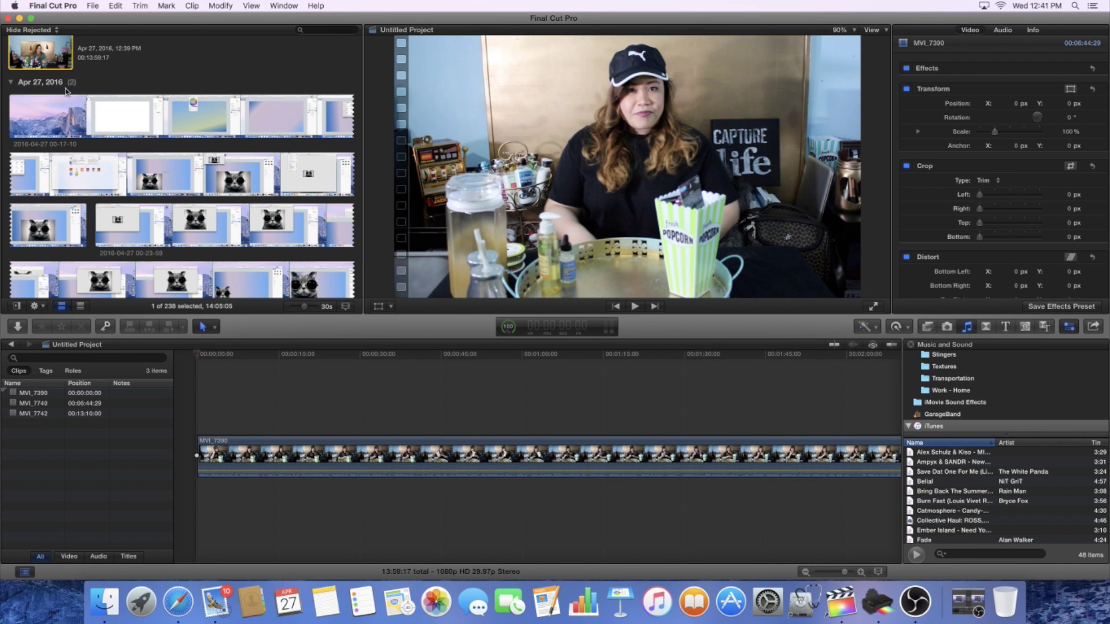
scroll(86, 100, "up", 8)
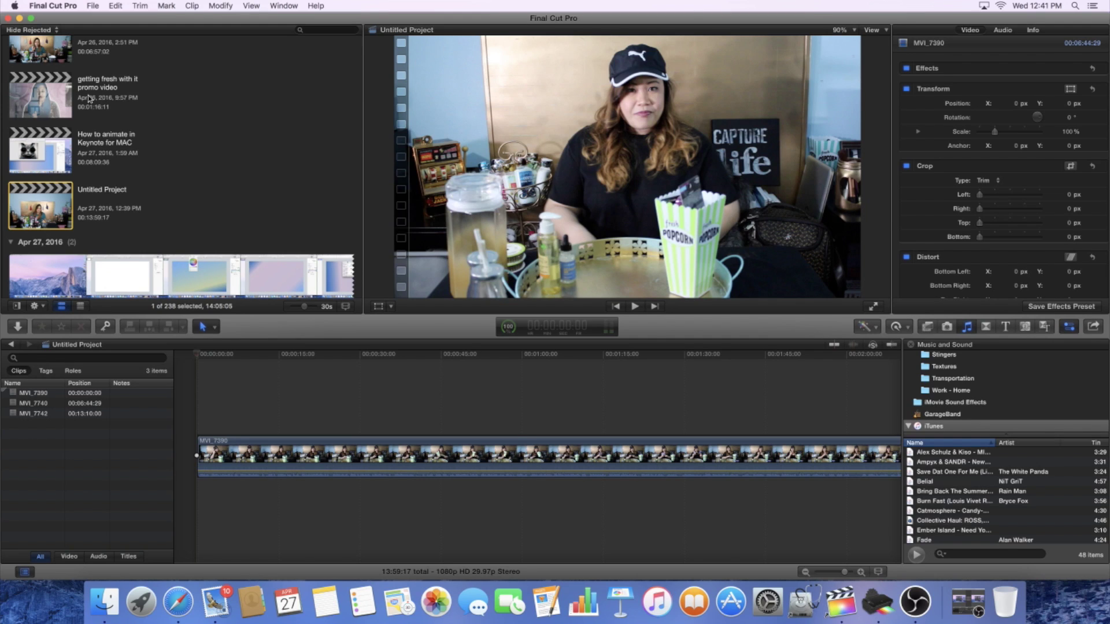
scroll(89, 99, "up", 1)
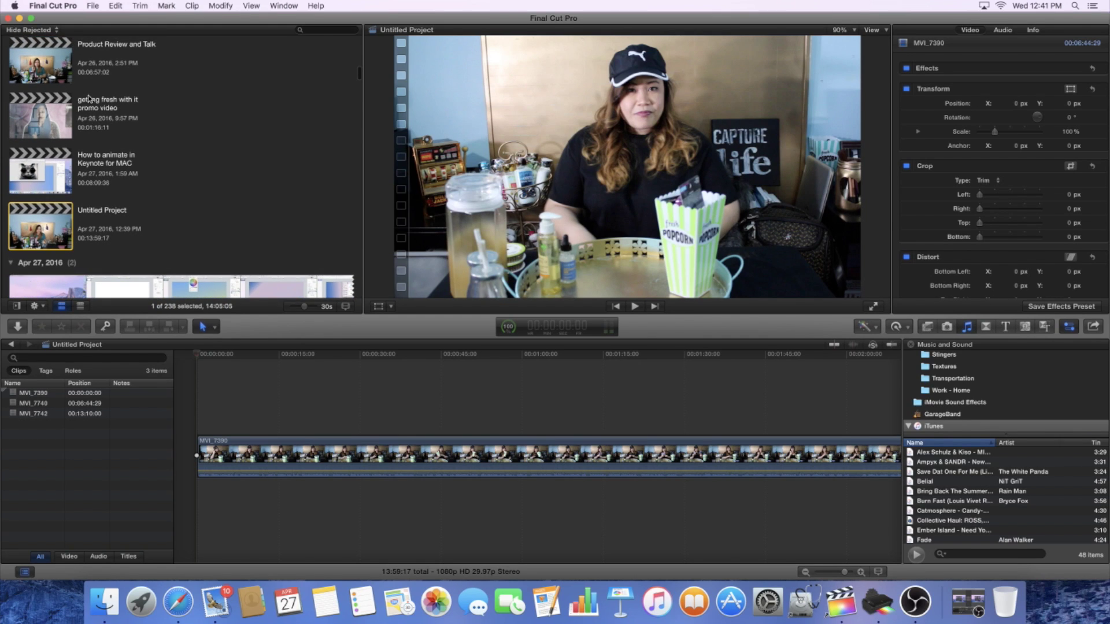
scroll(70, 195, "up", 7)
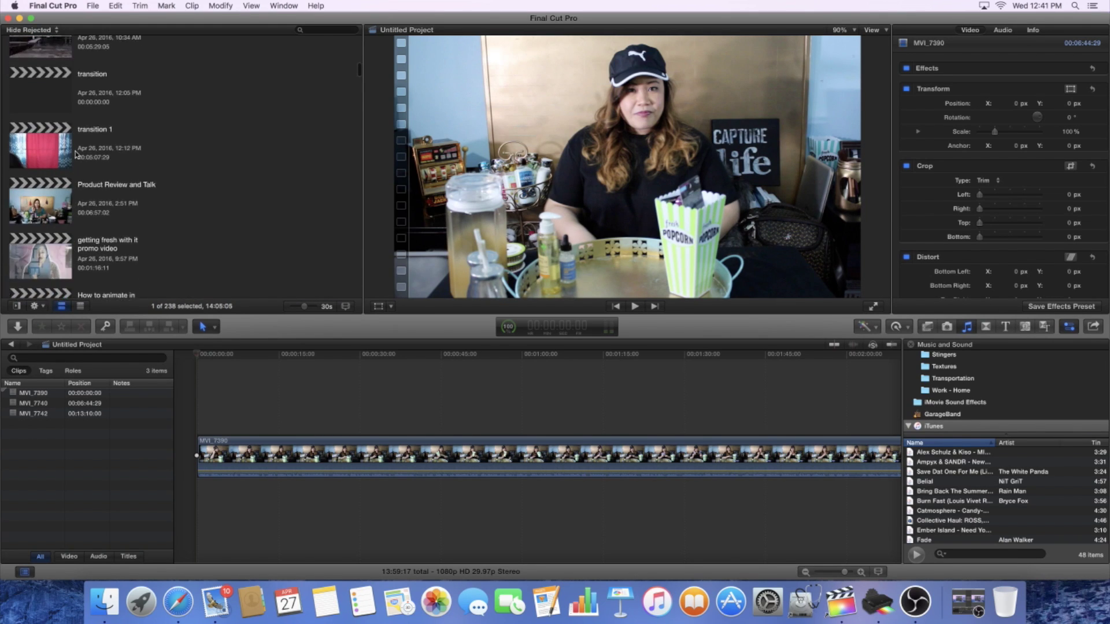
scroll(97, 175, "down", 15)
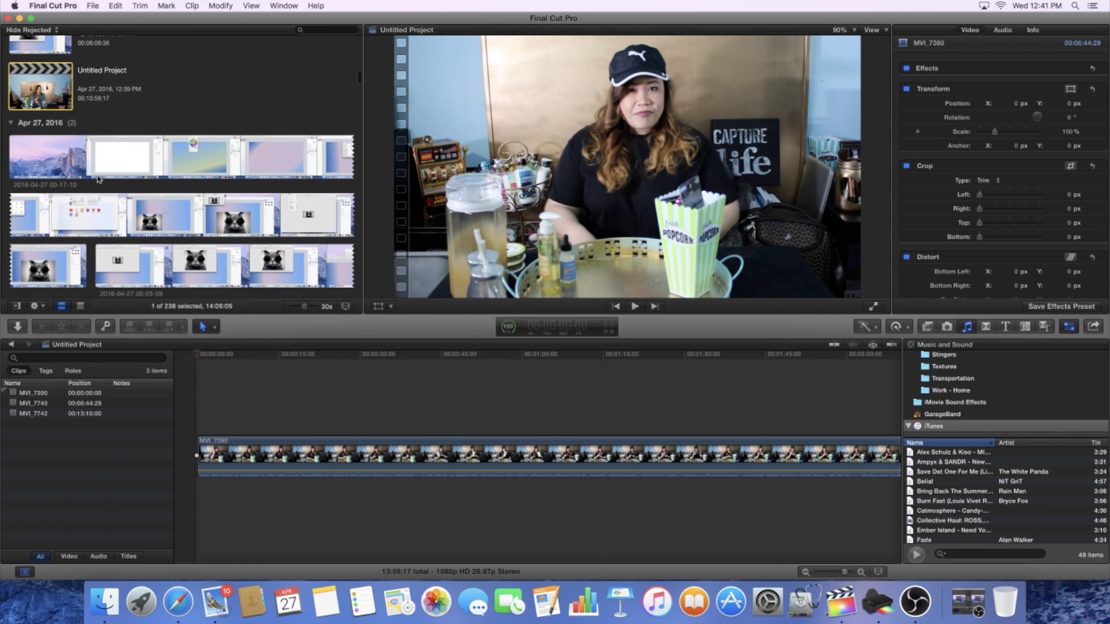
scroll(97, 179, "down", 15)
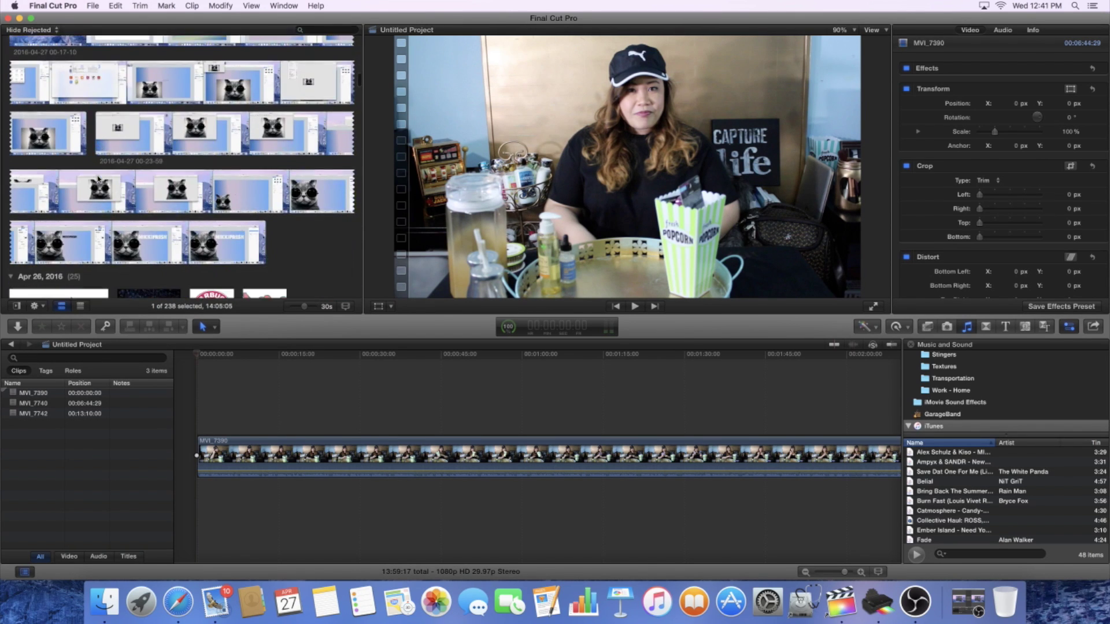
scroll(99, 179, "up", 3)
scroll(98, 179, "down", 3)
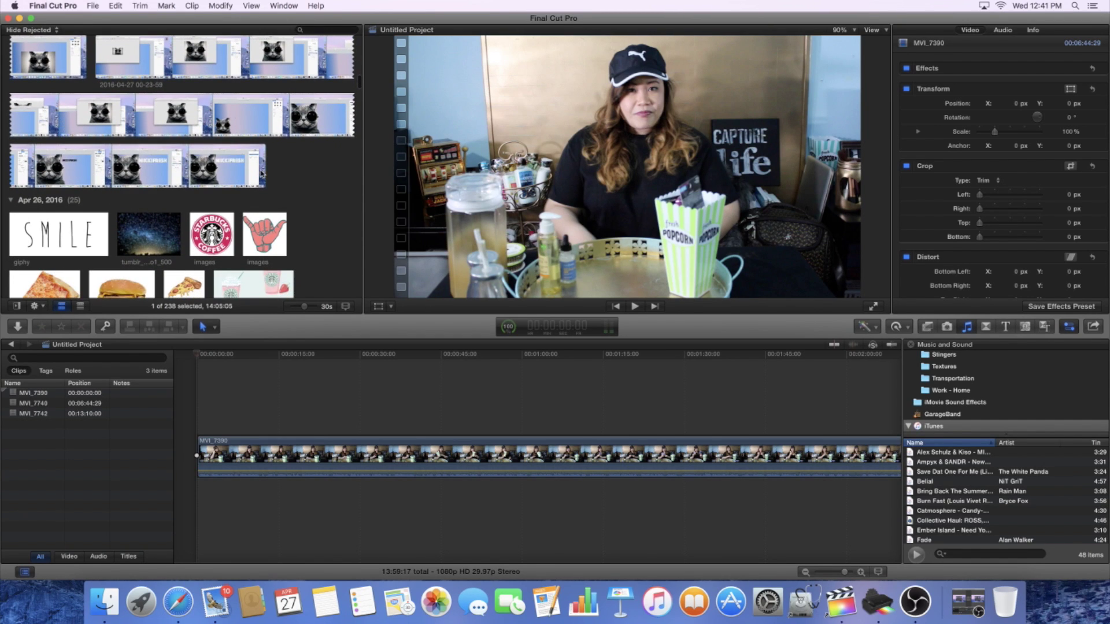
Select MVI_7390 in the timeline, play part of it, and return the playhead near the start.
left_click(235, 445)
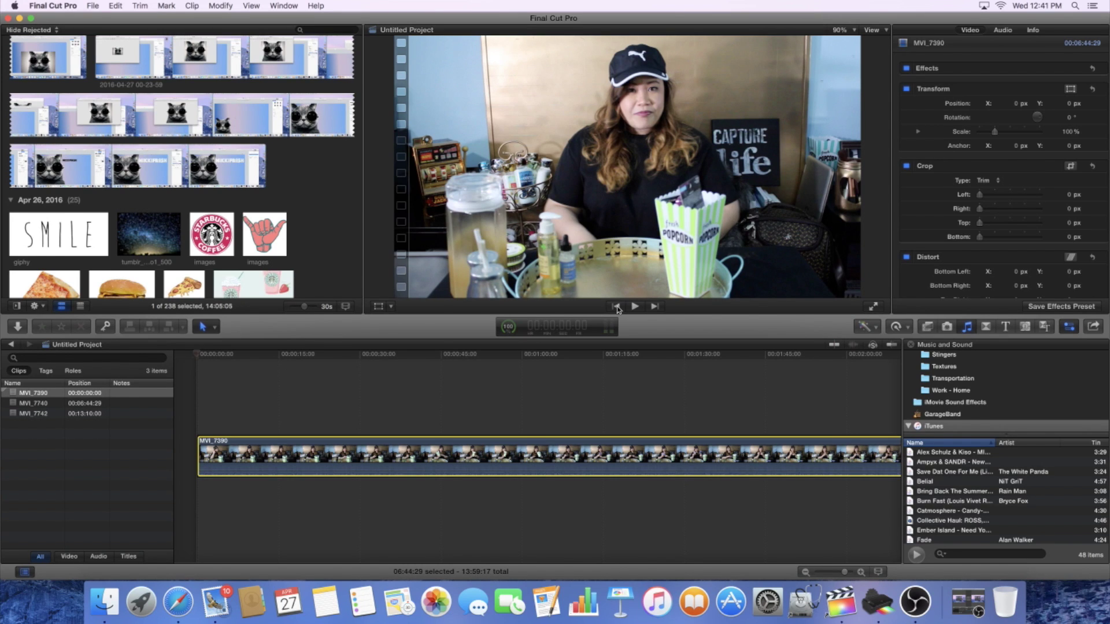
left_click(635, 306)
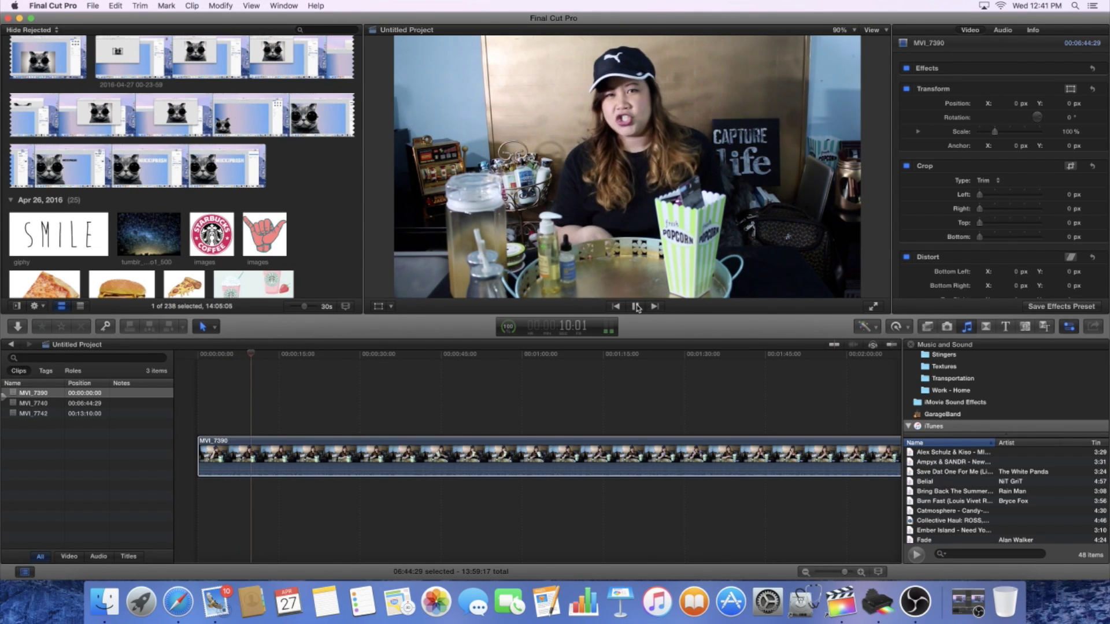
left_click(636, 306)
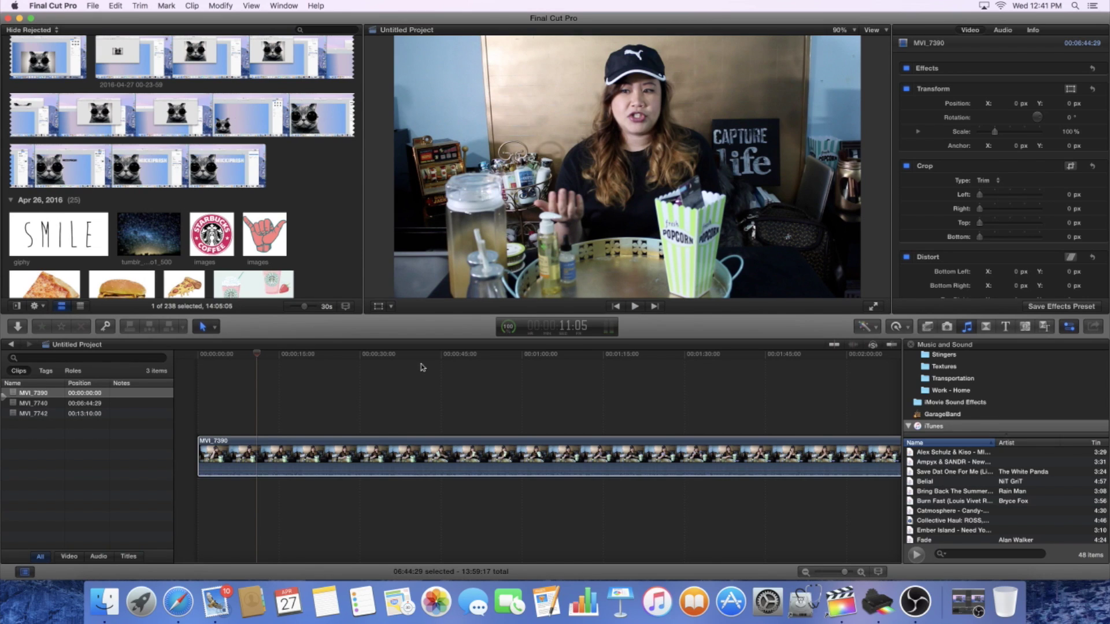
left_click(213, 354)
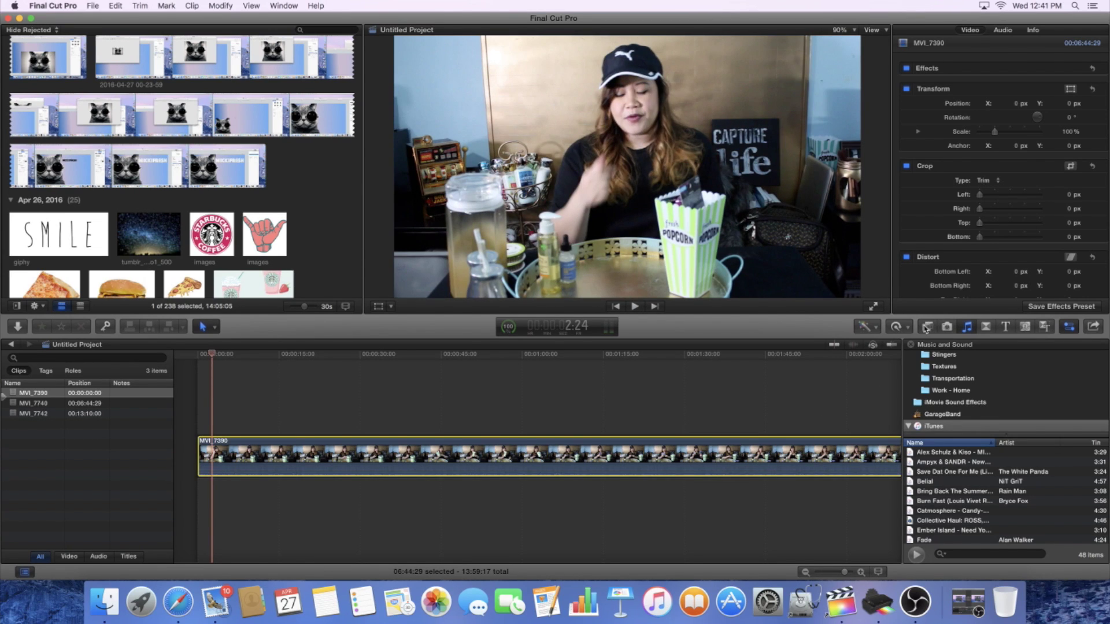
In the Effects browser, preview Aged Film on MVI_7390 and scroll through the video effects.
left_click(927, 328)
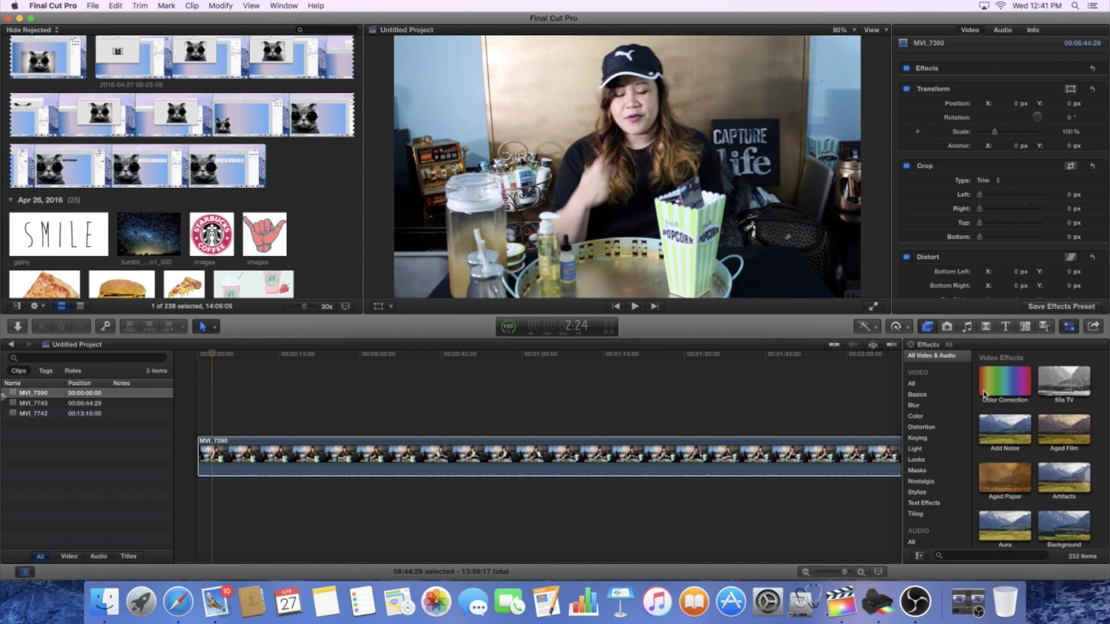
left_click(616, 443)
left_click(1002, 423)
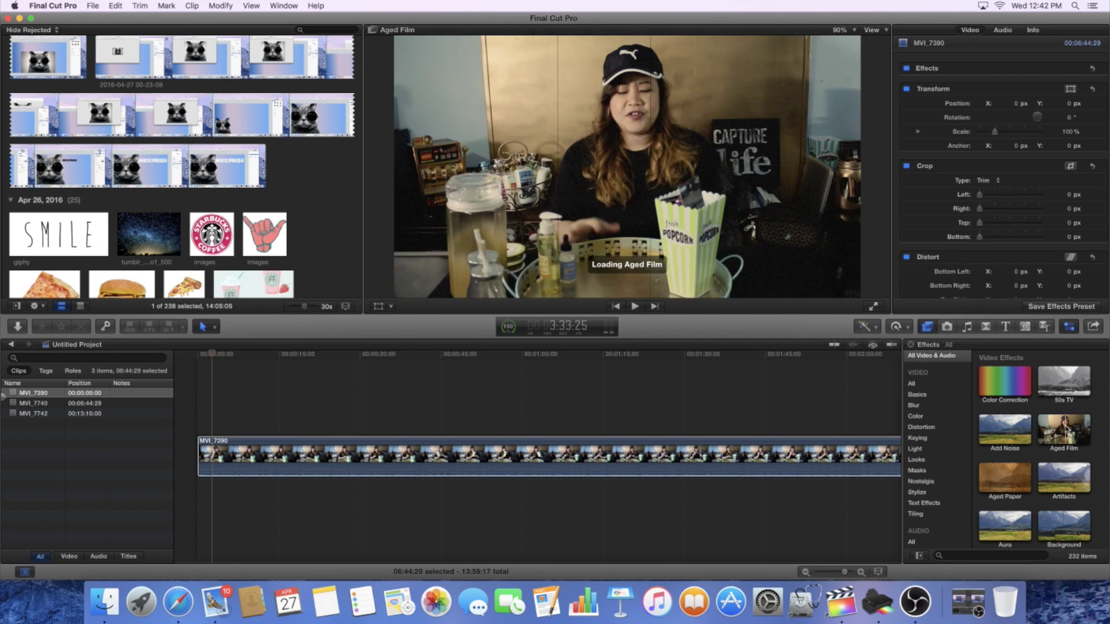
scroll(1067, 437, "down", 1)
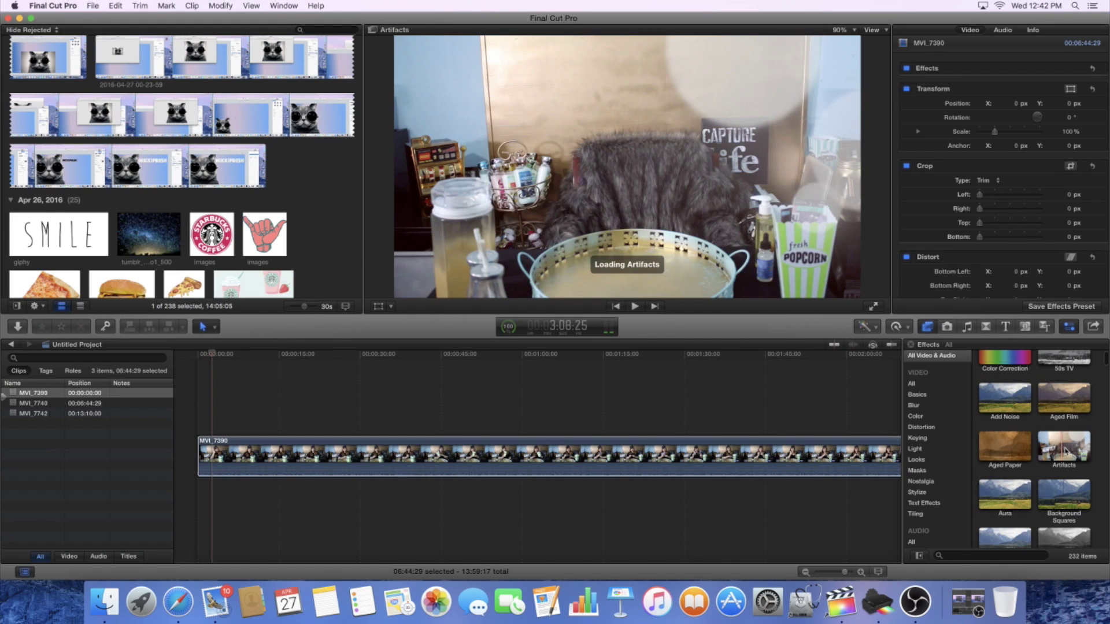
scroll(1069, 450, "down", 1)
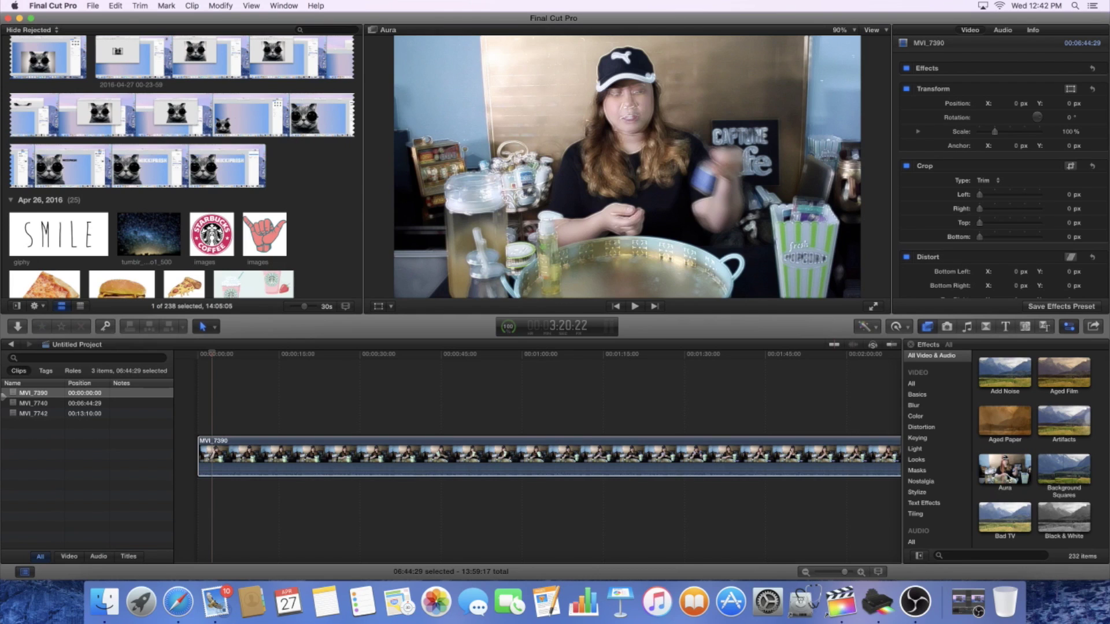
scroll(1009, 474, "down", 1)
scroll(1010, 475, "down", 2)
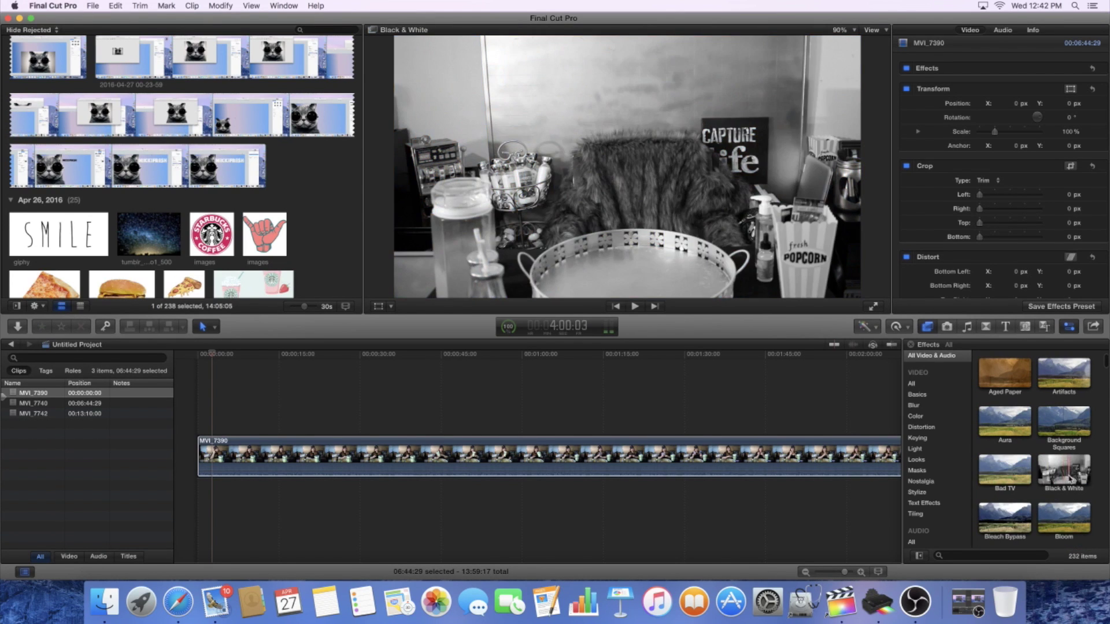
scroll(1070, 480, "down", 1)
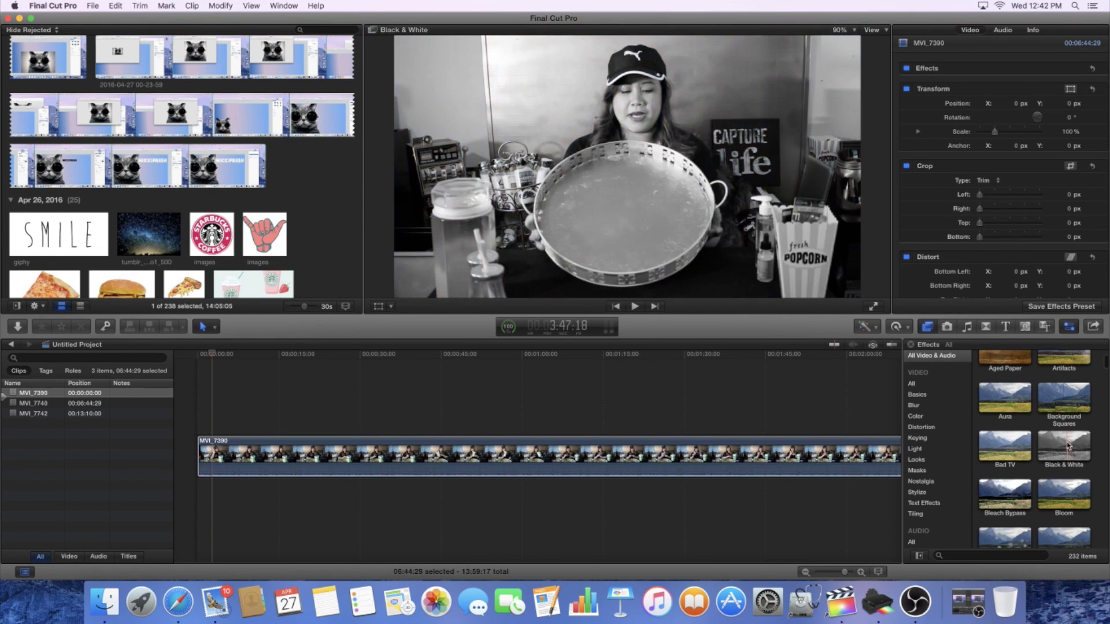
scroll(993, 473, "down", 4)
scroll(993, 473, "down", 1)
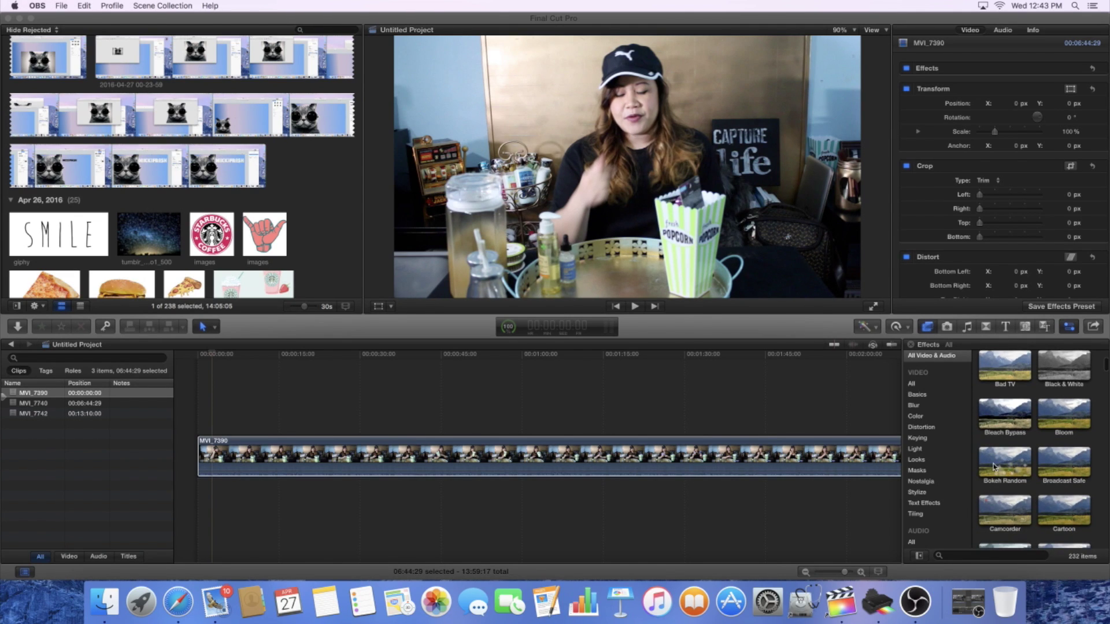
Filter the effects by Basics, then Blur, and finally the Color category.
left_click(912, 399)
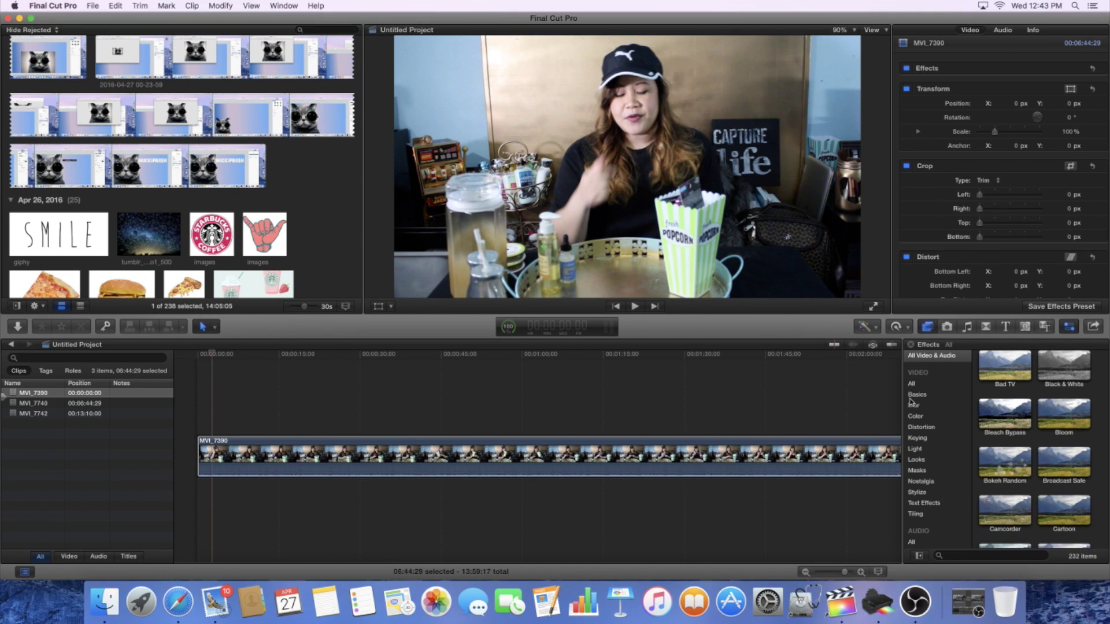
left_click(916, 396)
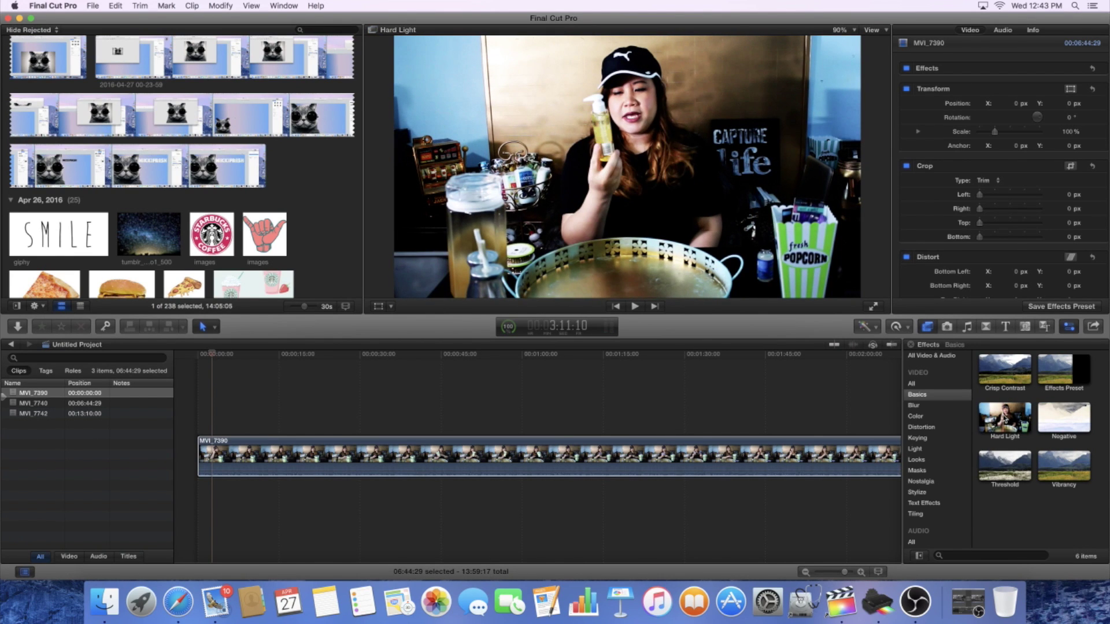
left_click(914, 406)
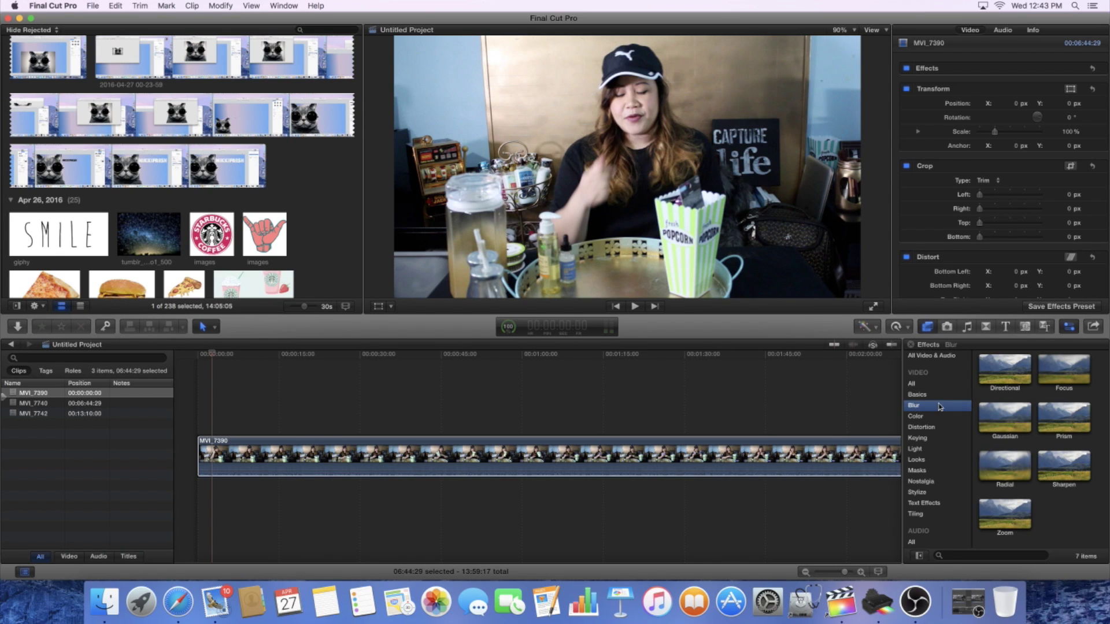
left_click(916, 417)
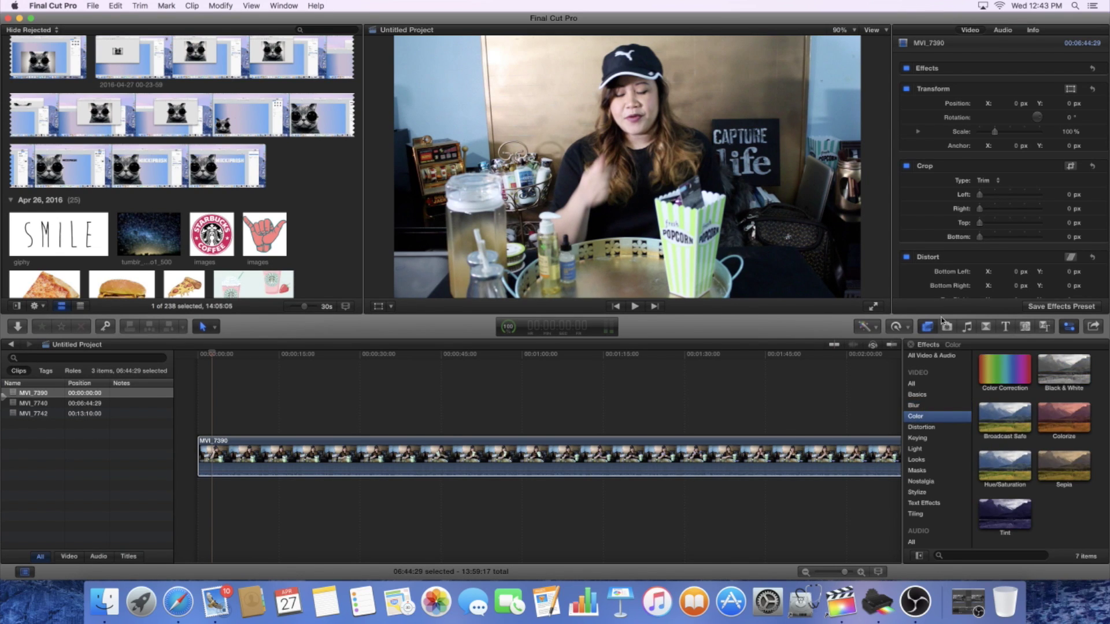
In the Music and Sound library, scroll to iTunes and preview then stop the top song.
left_click(971, 330)
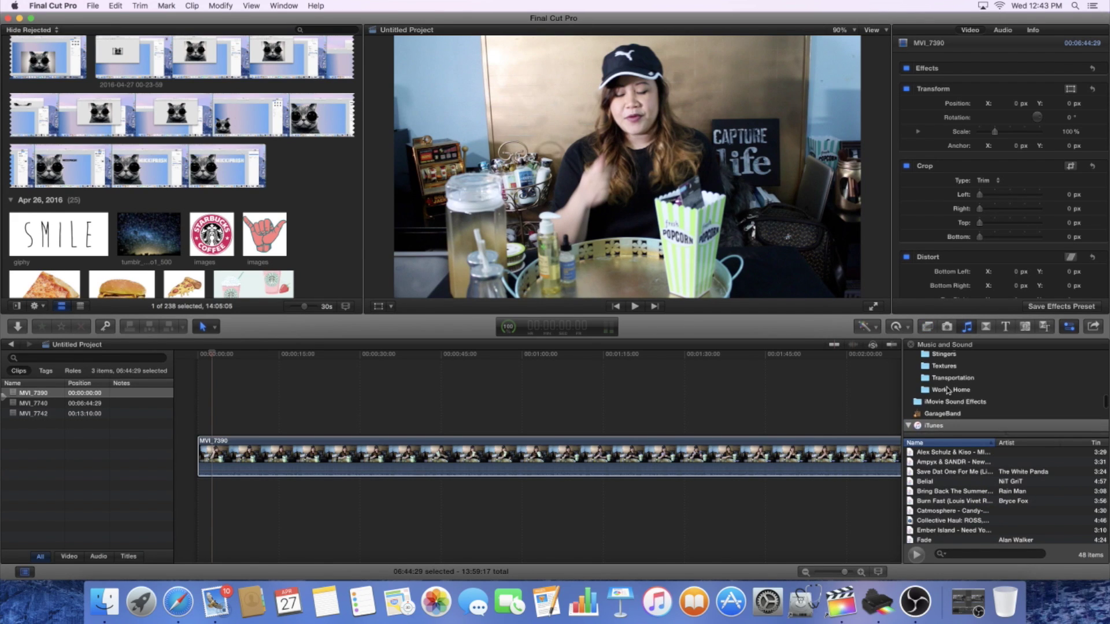
scroll(948, 391, "down", 2)
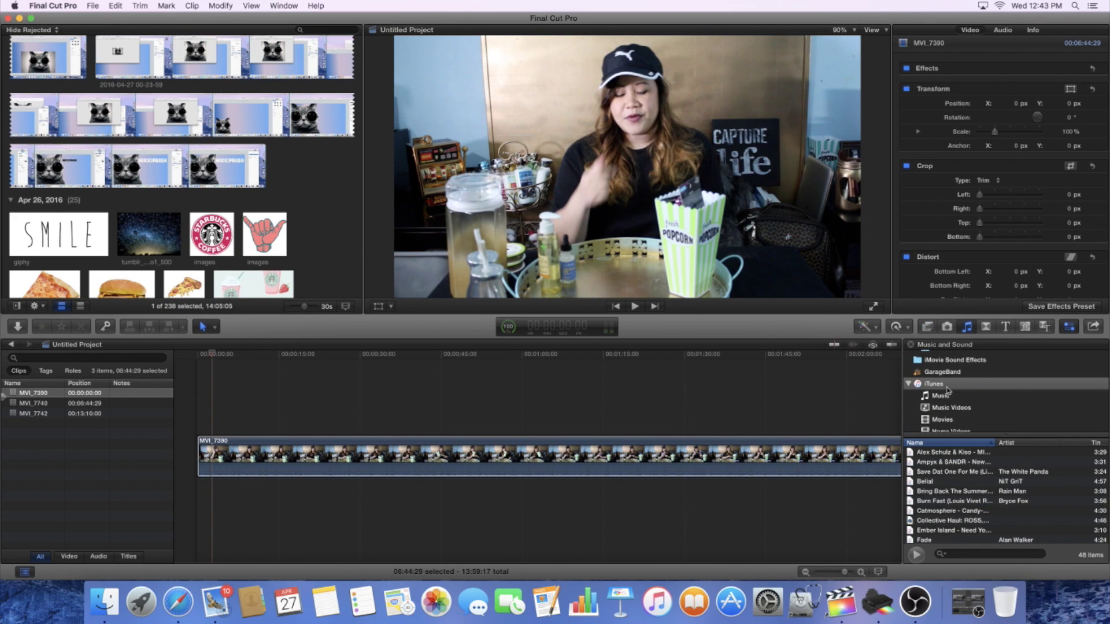
scroll(948, 392, "down", 5)
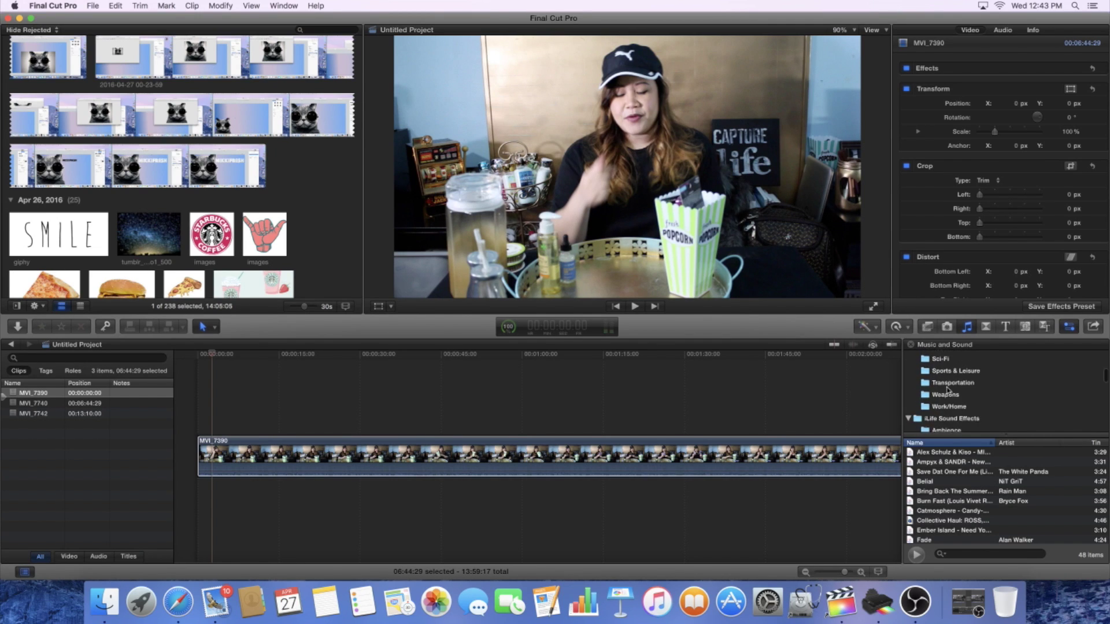
scroll(948, 391, "down", 1)
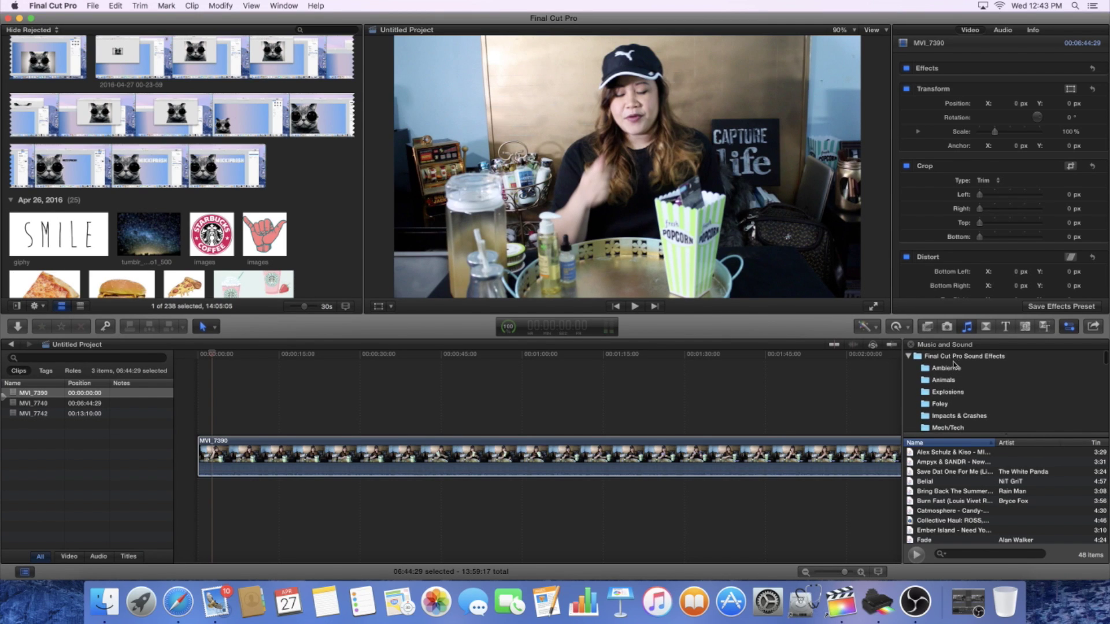
scroll(955, 364, "down", 6)
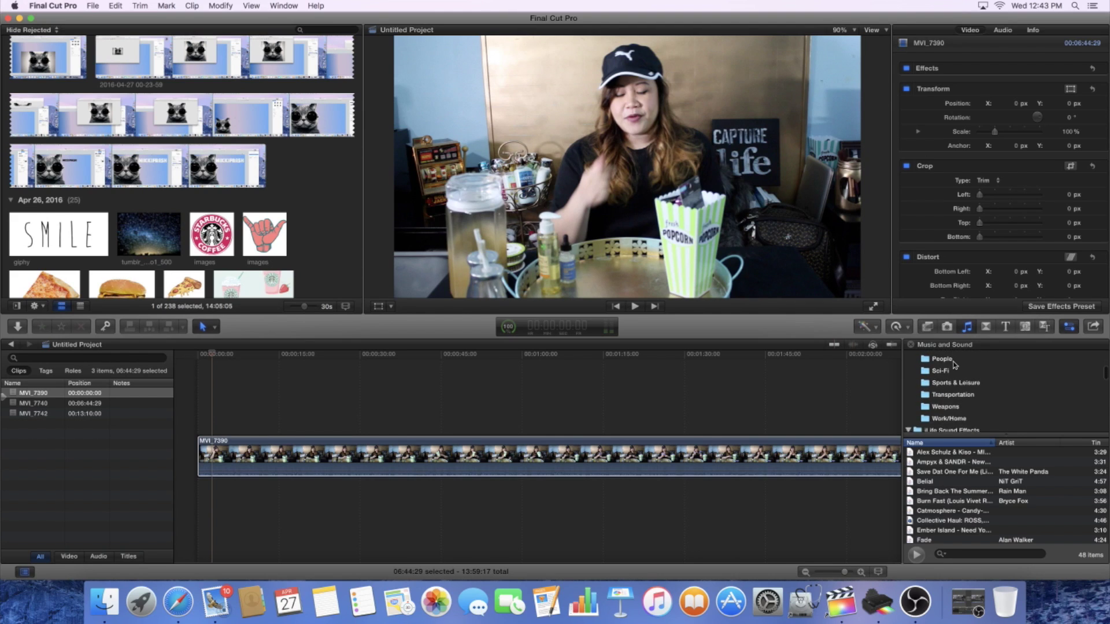
scroll(955, 364, "down", 3)
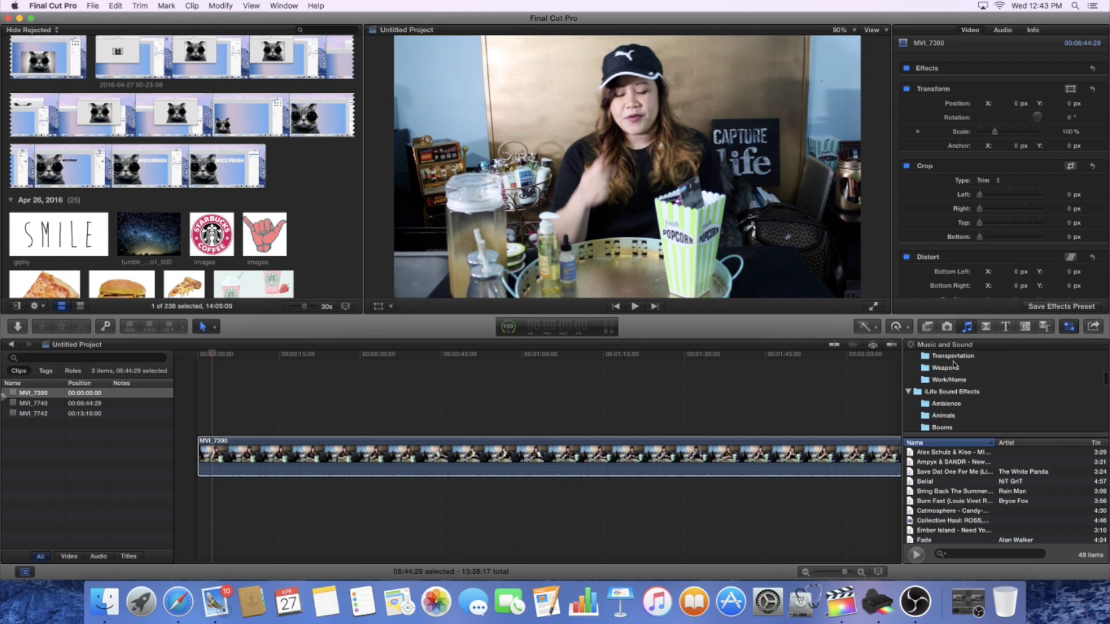
scroll(953, 365, "down", 8)
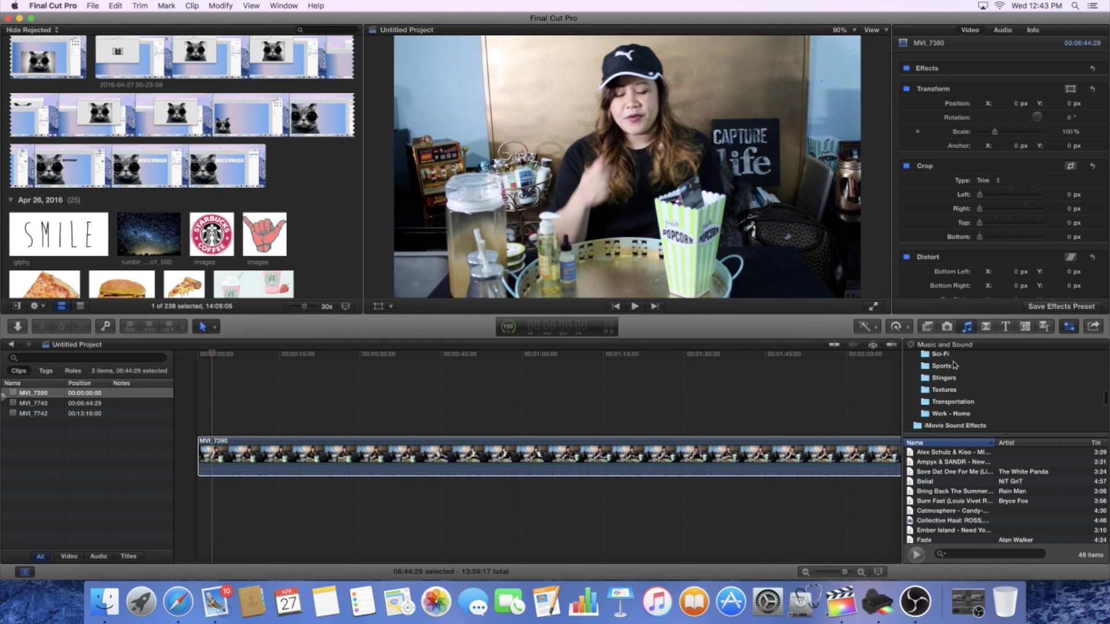
scroll(955, 364, "down", 4)
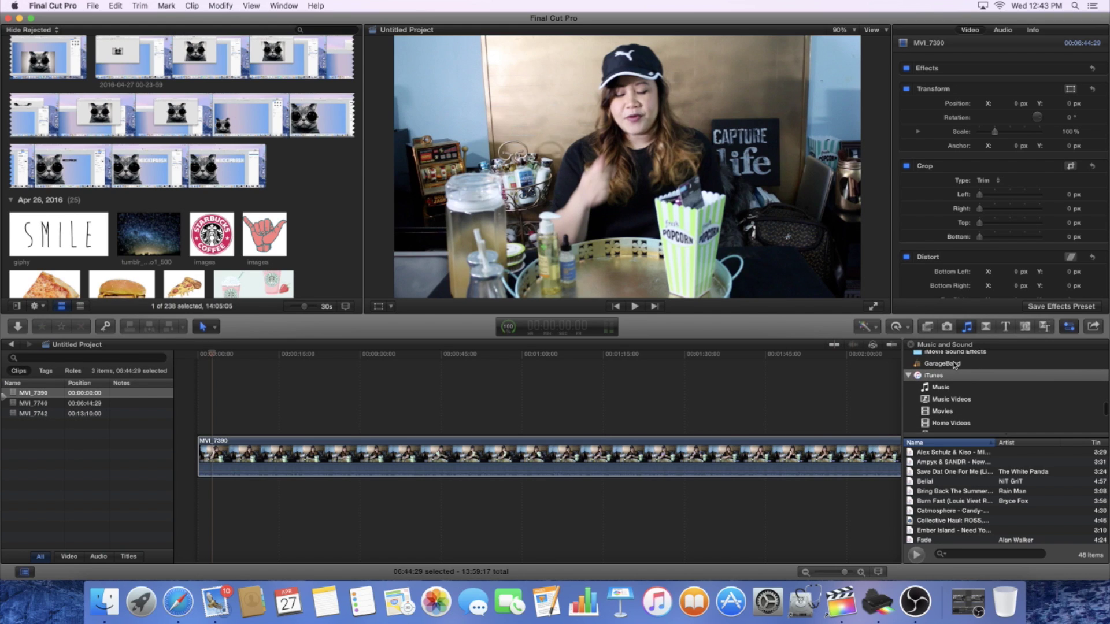
scroll(955, 364, "down", 1)
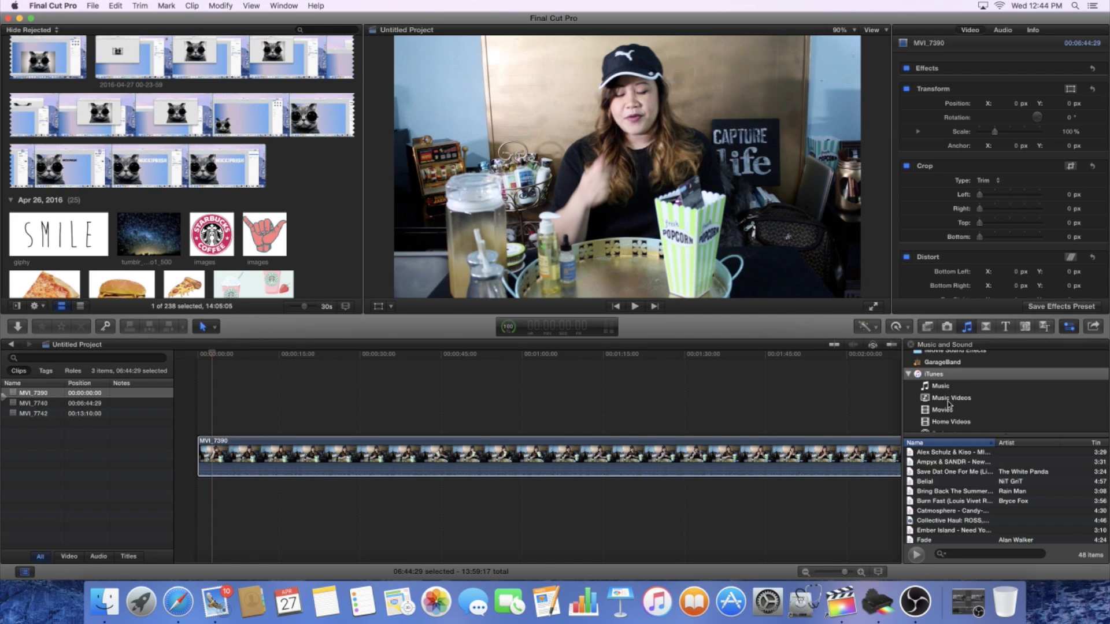
scroll(949, 405, "down", 1)
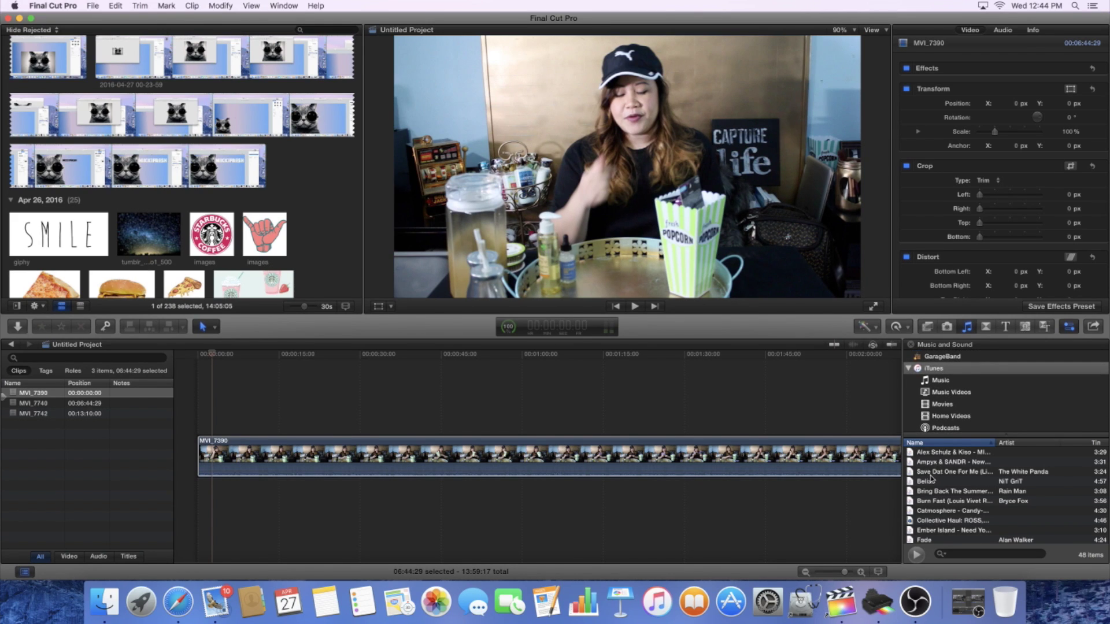
scroll(932, 502, "down", 2)
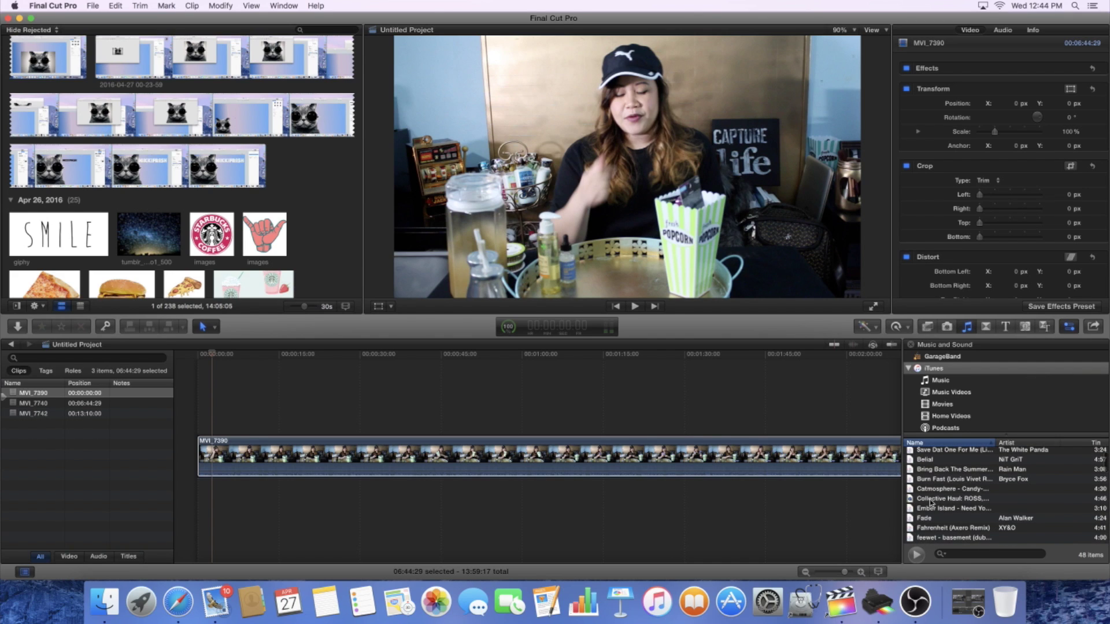
scroll(932, 502, "down", 3)
scroll(935, 506, "up", 5)
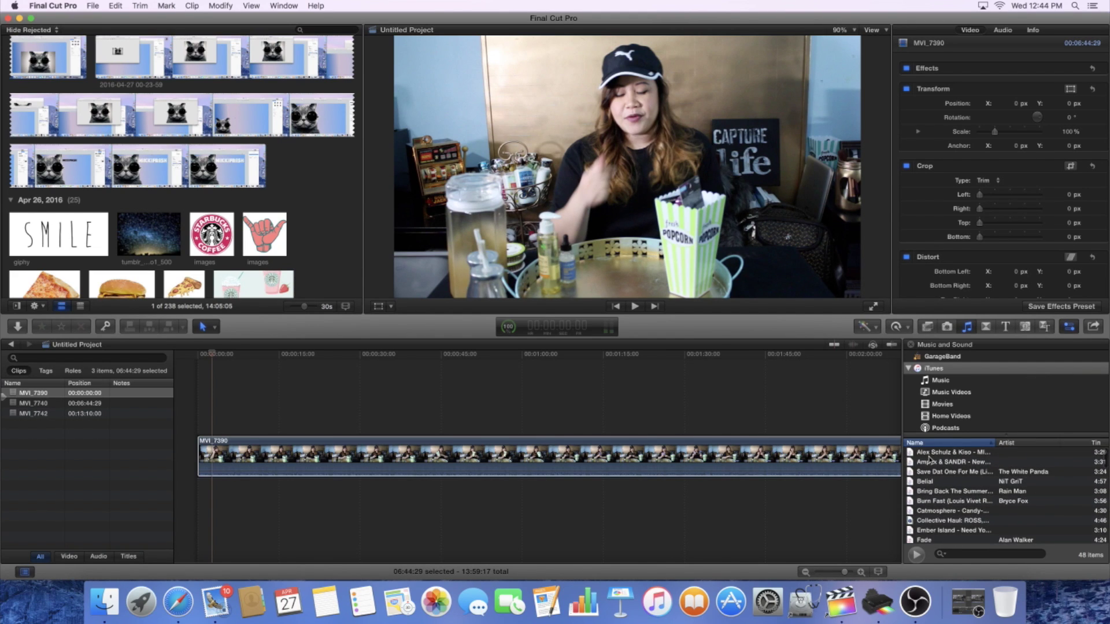
double_click(932, 453)
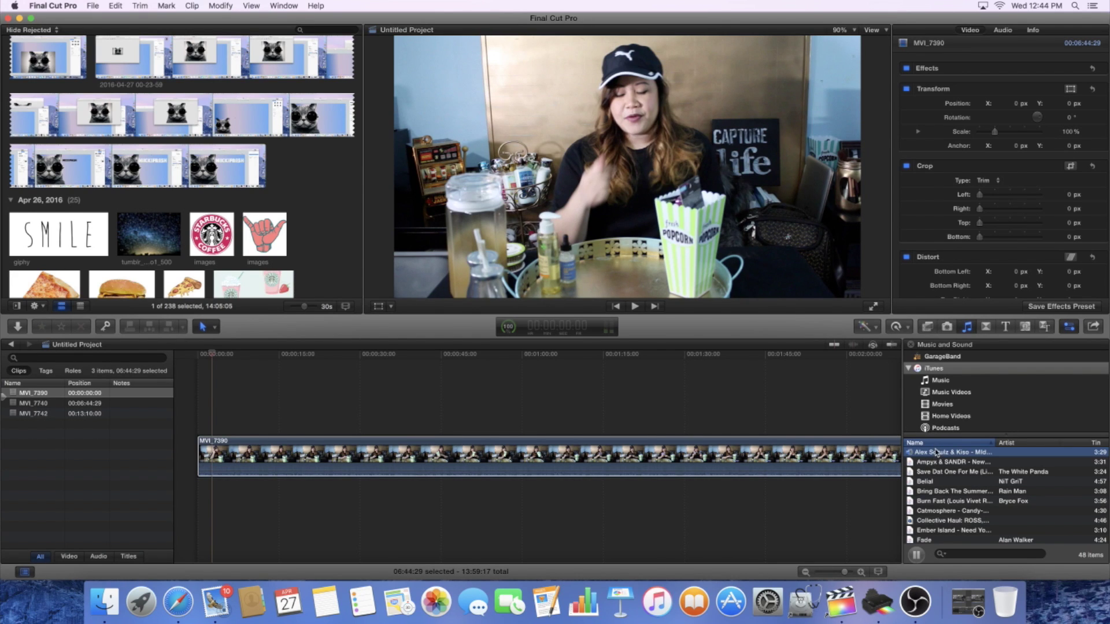
left_click(916, 555)
Add 'Middle (Feat Kayla Diamond)' beneath MVI_7390 at -32 dB and play back the mix.
left_click_drag(971, 454, 187, 521)
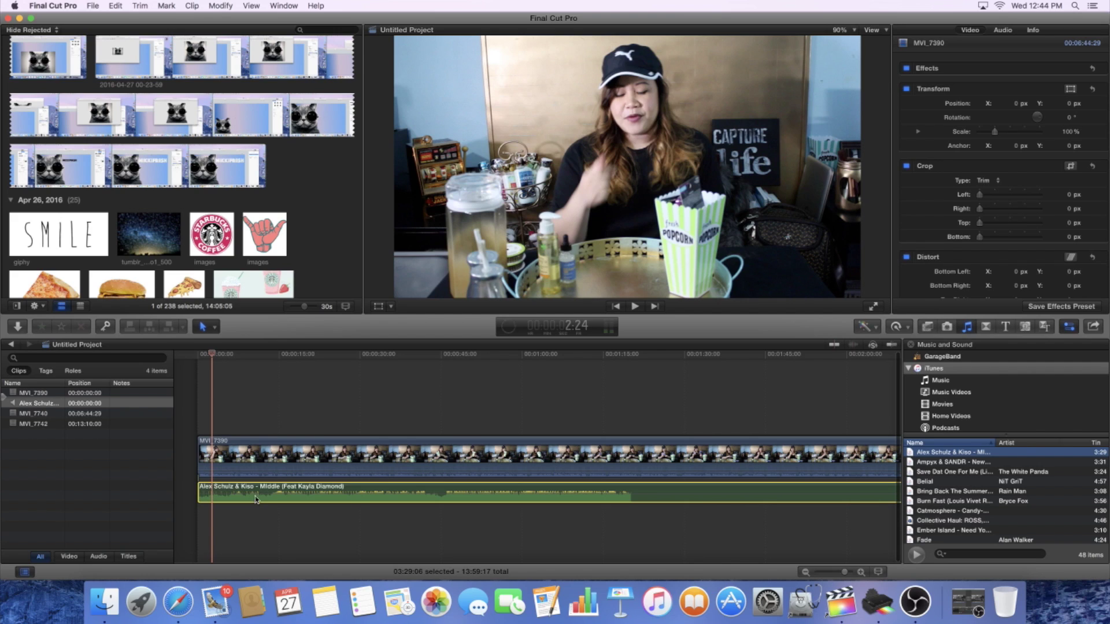
left_click_drag(260, 497, 260, 500)
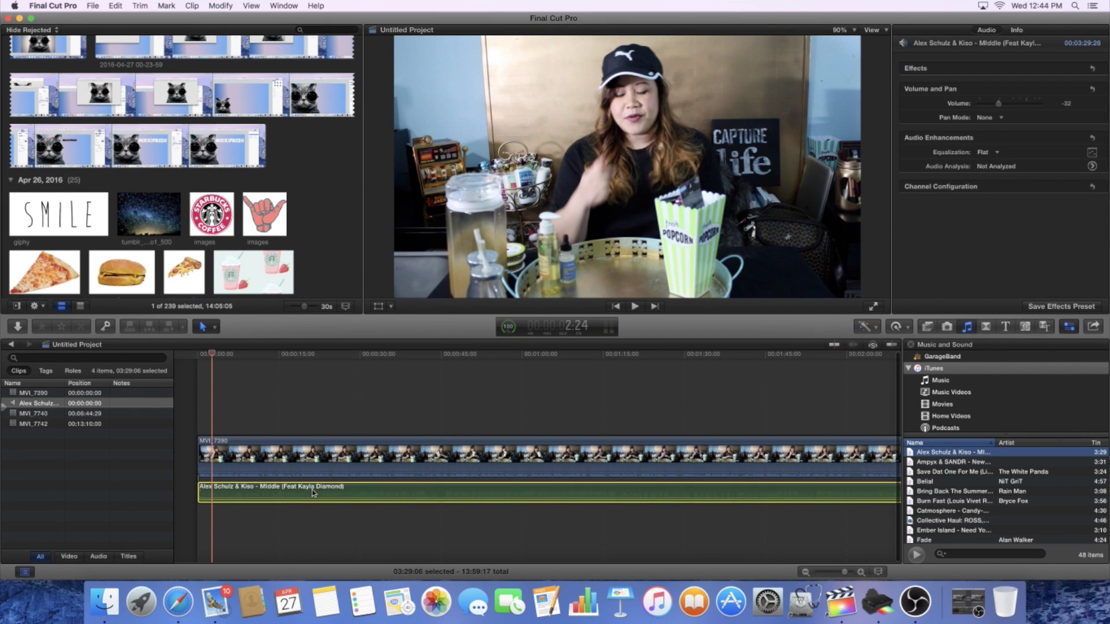
left_click(635, 306)
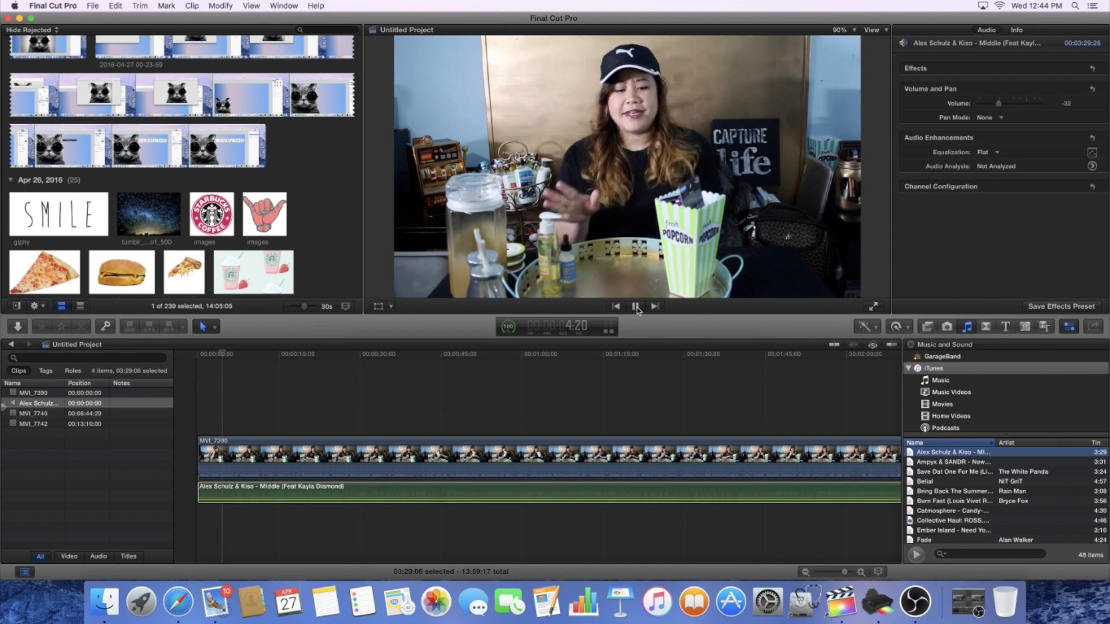
left_click(635, 306)
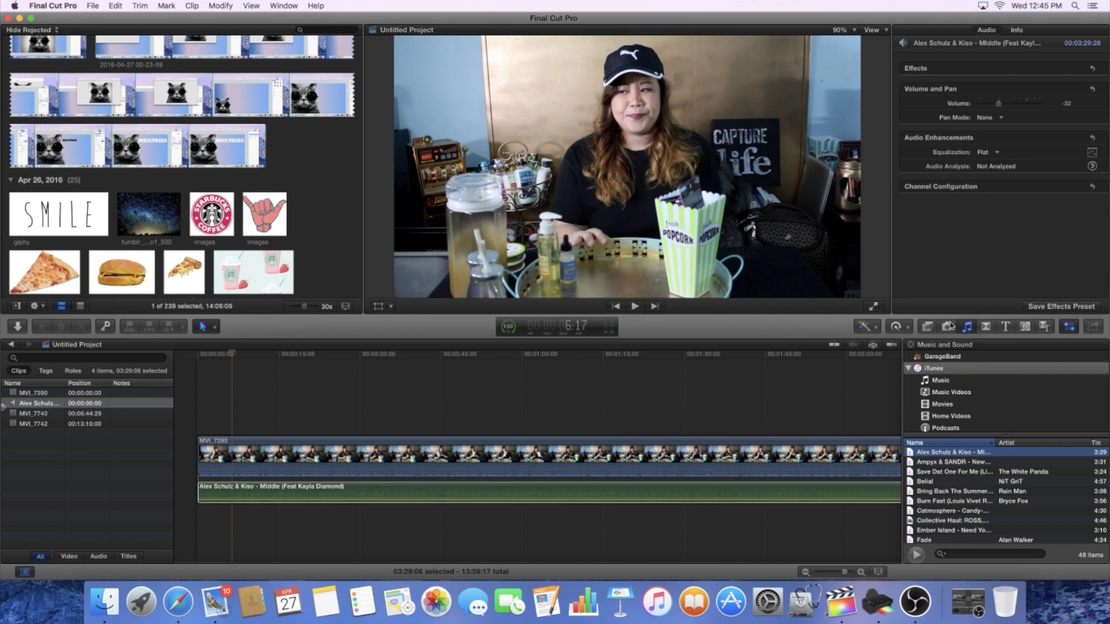
Show the Blurs transitions and preview the Radial and Directional transitions.
left_click(987, 327)
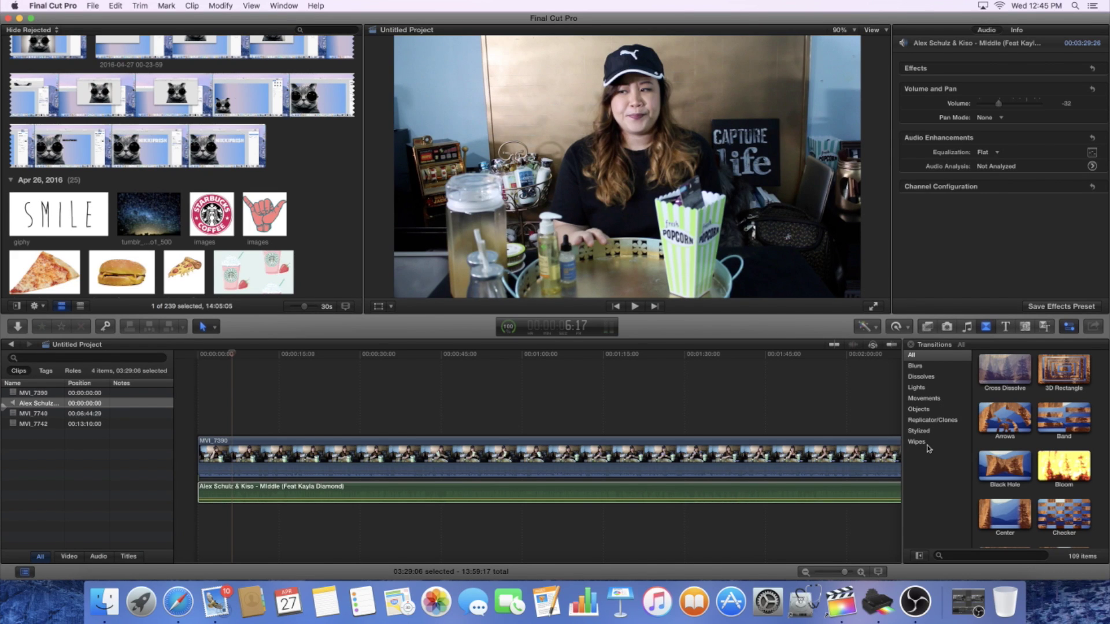
left_click(926, 367)
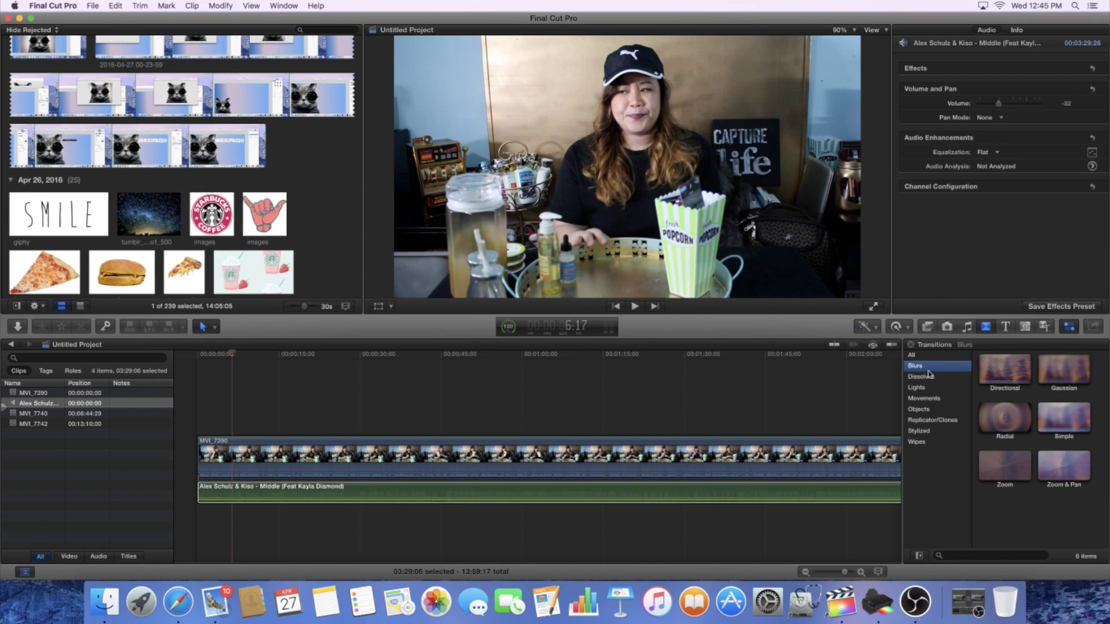
left_click(1009, 419)
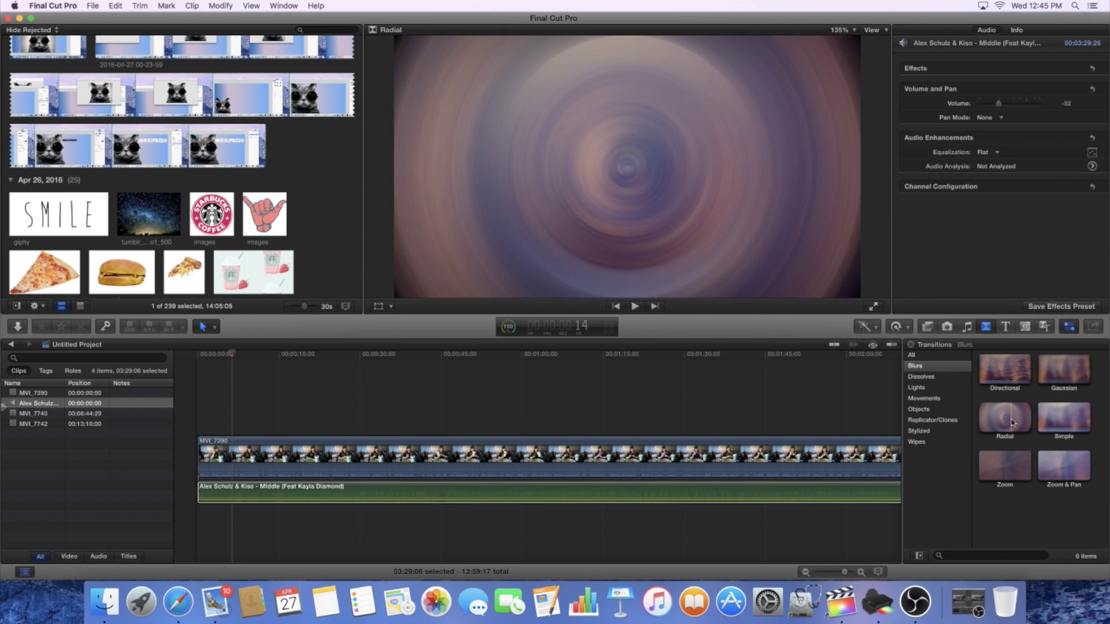
left_click(1004, 370)
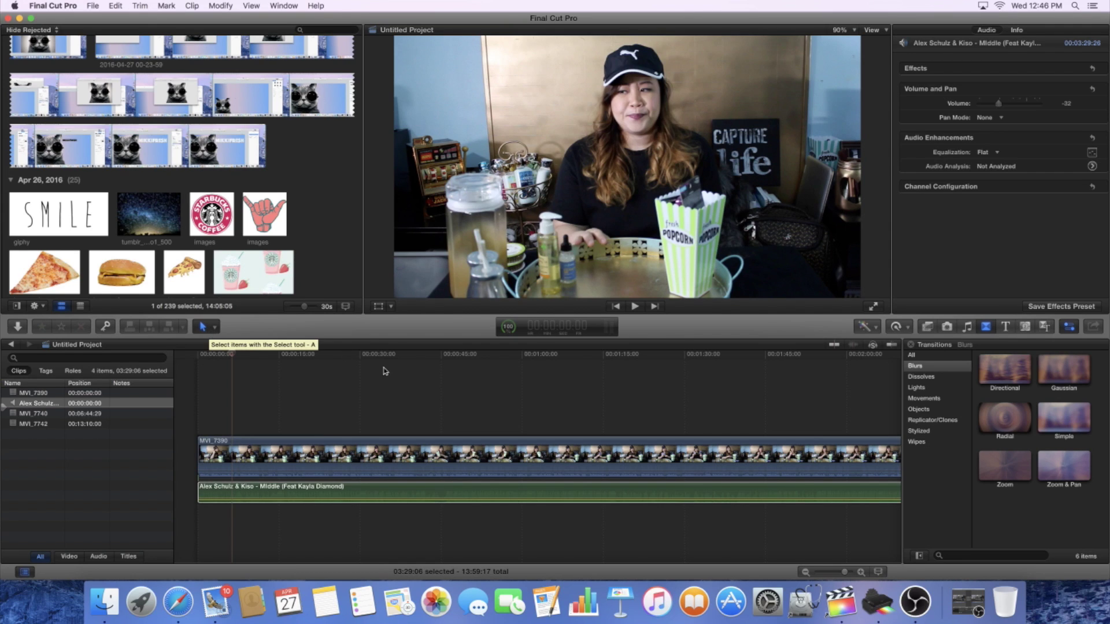
Scroll through the Titles browser's 195 titles, previewing ones like Activate, Blur and Centered.
left_click(1006, 327)
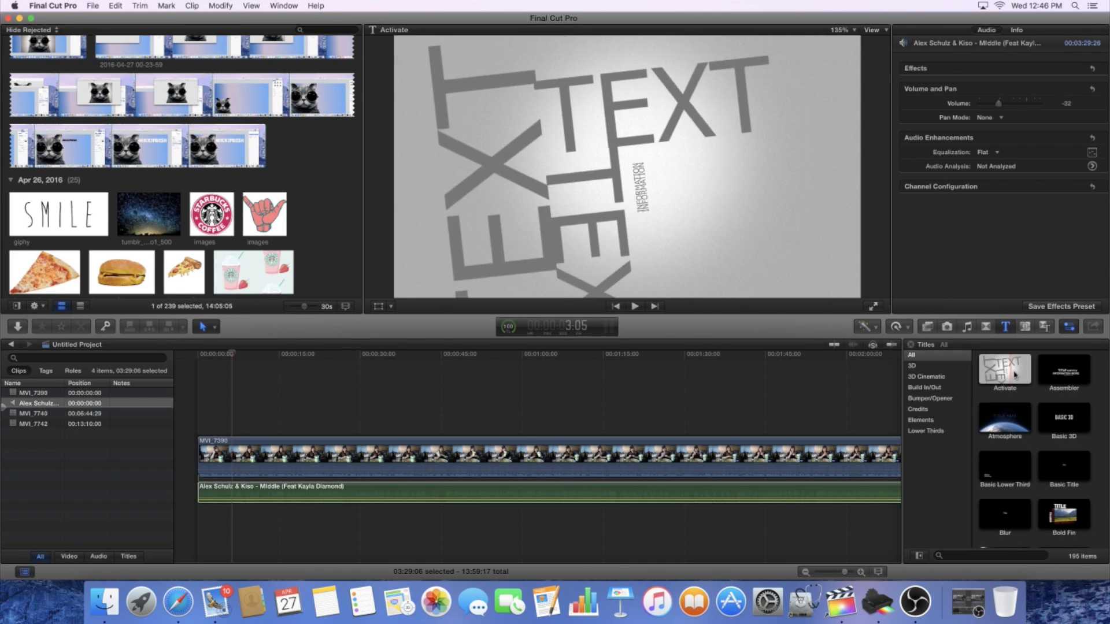
scroll(997, 387, "down", 5)
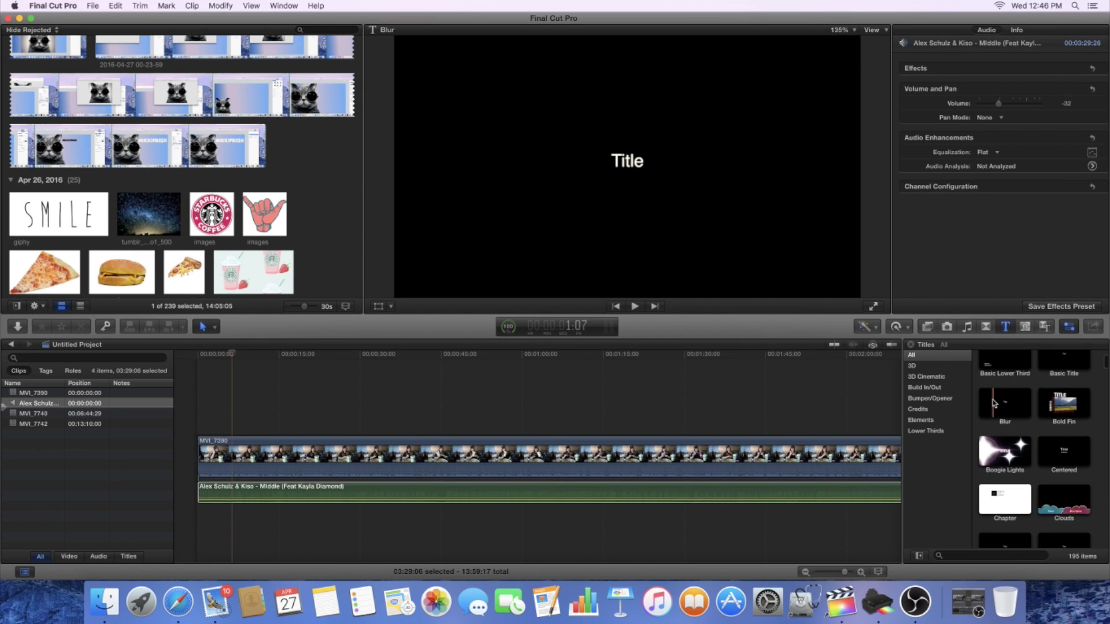
scroll(1023, 406, "down", 2)
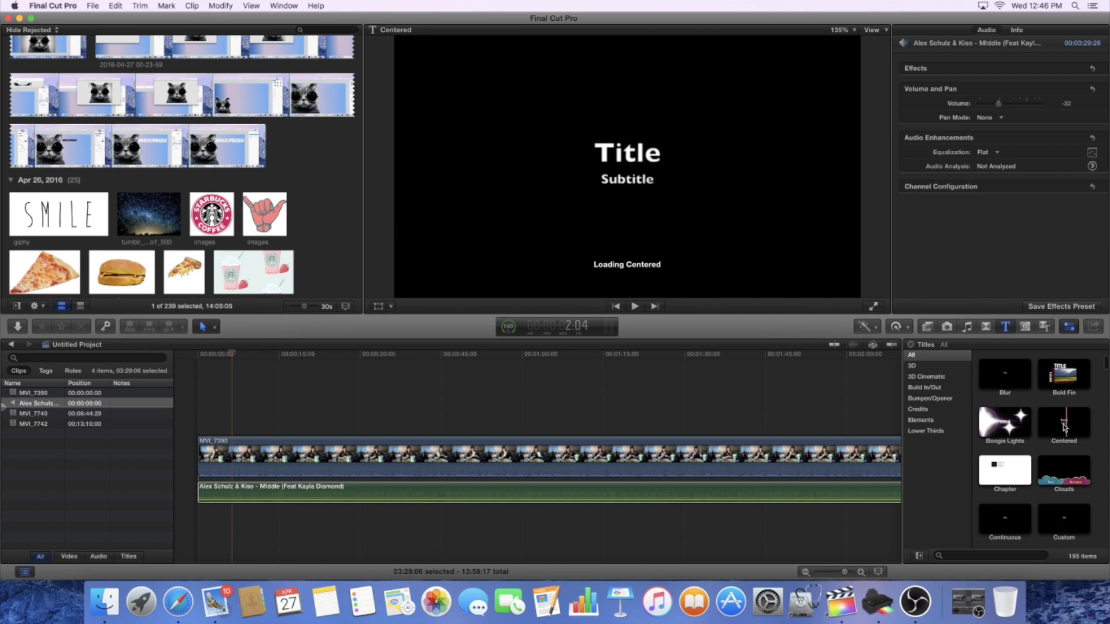
scroll(1056, 428, "down", 2)
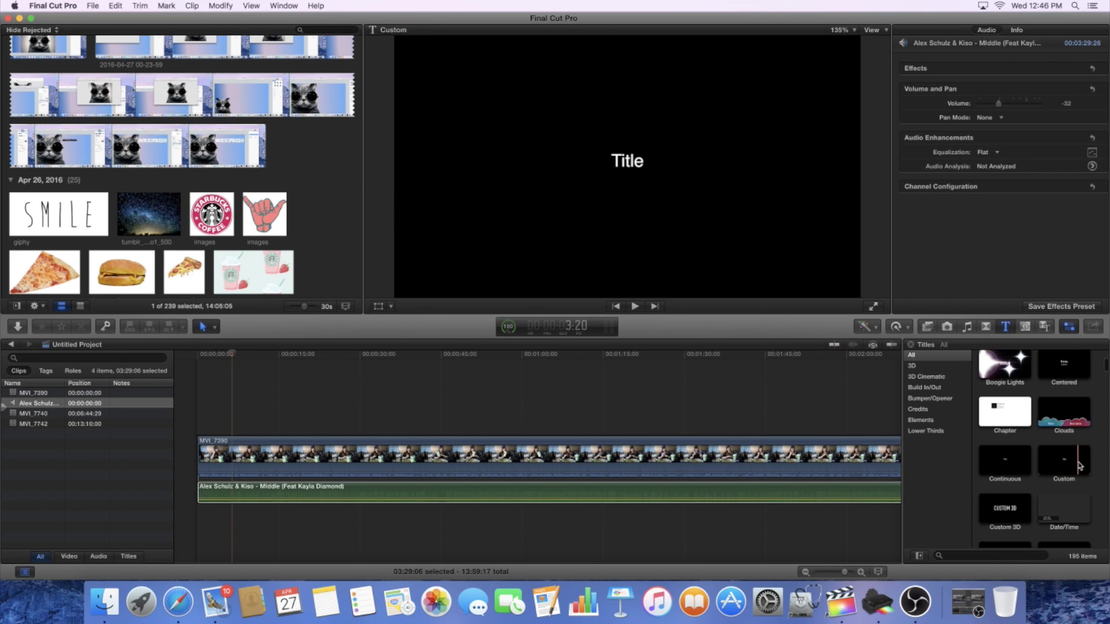
scroll(1064, 460, "down", 5)
scroll(1076, 455, "down", 8)
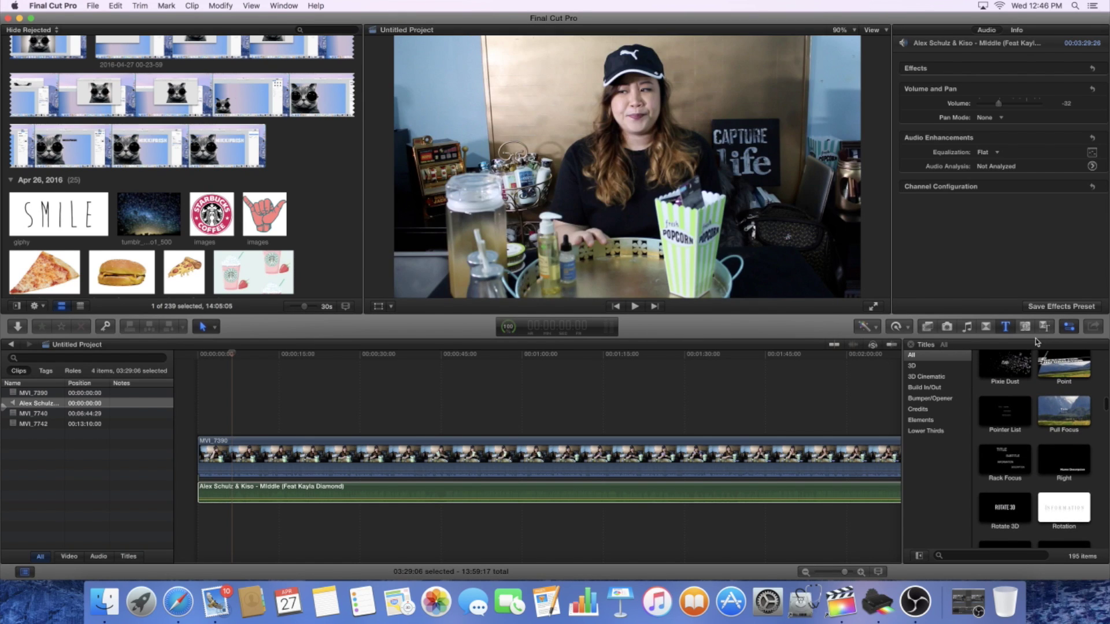
Open the Generators browser and scroll through the background generators.
left_click(1026, 327)
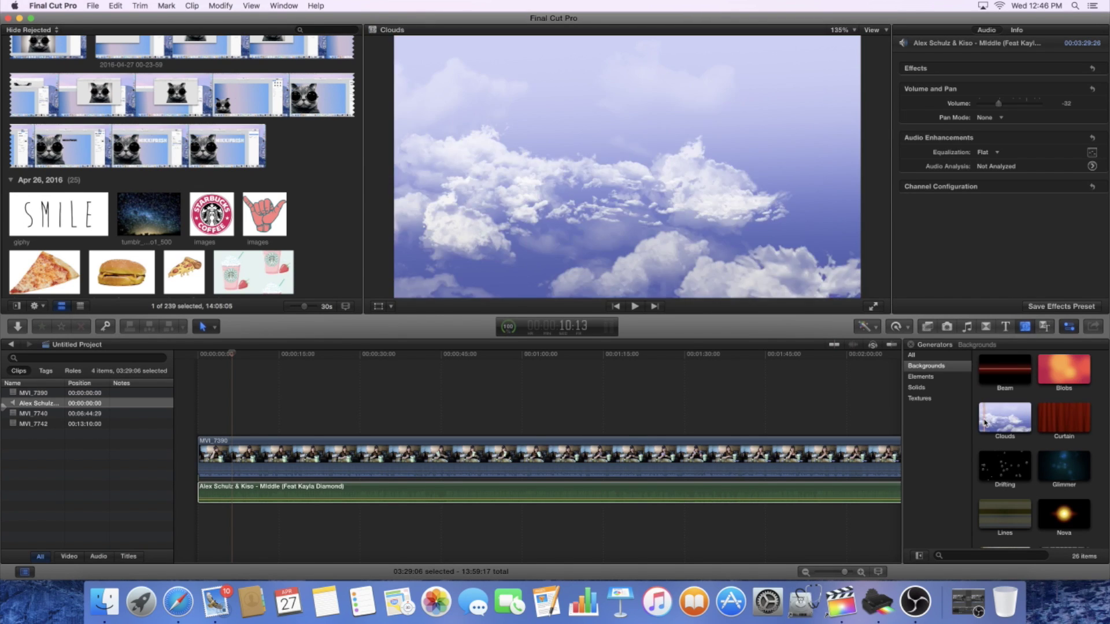
scroll(989, 423, "down", 5)
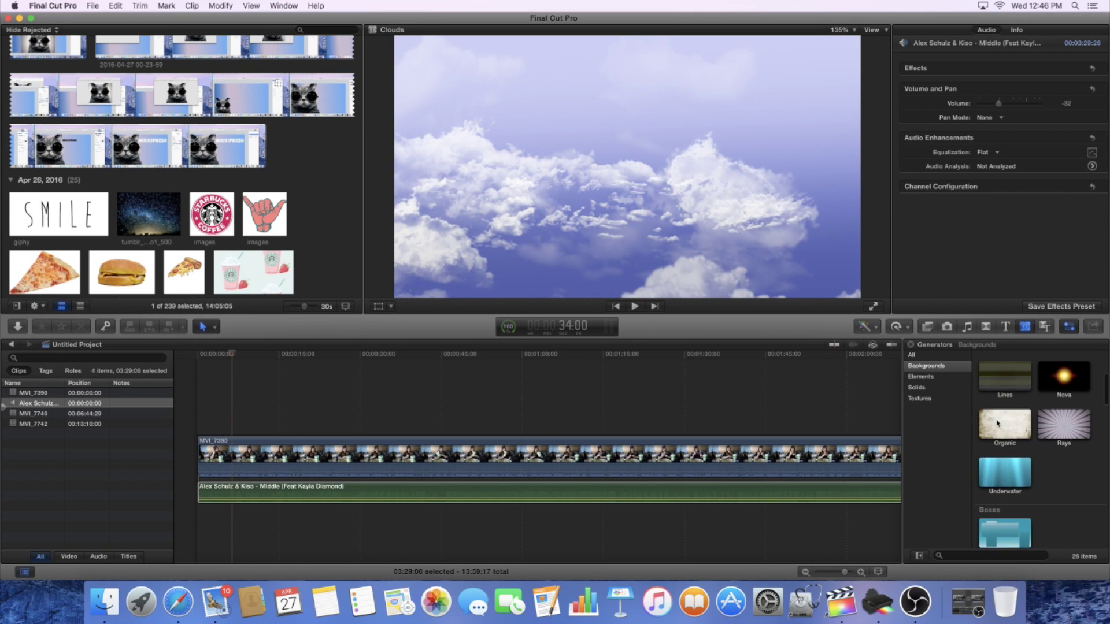
scroll(997, 424, "down", 5)
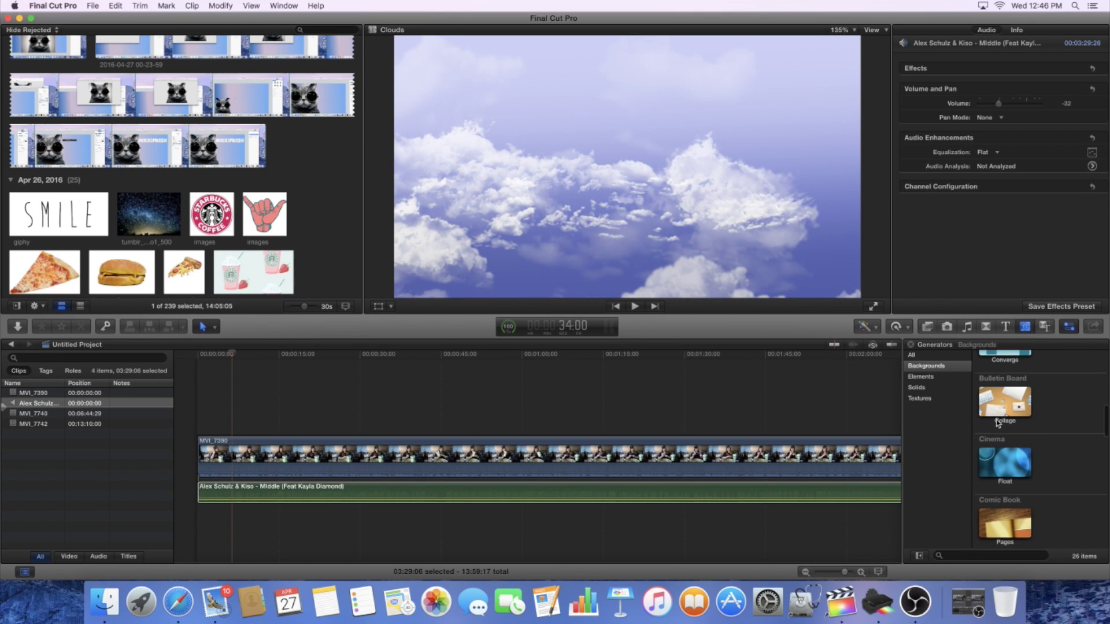
scroll(998, 424, "up", 10)
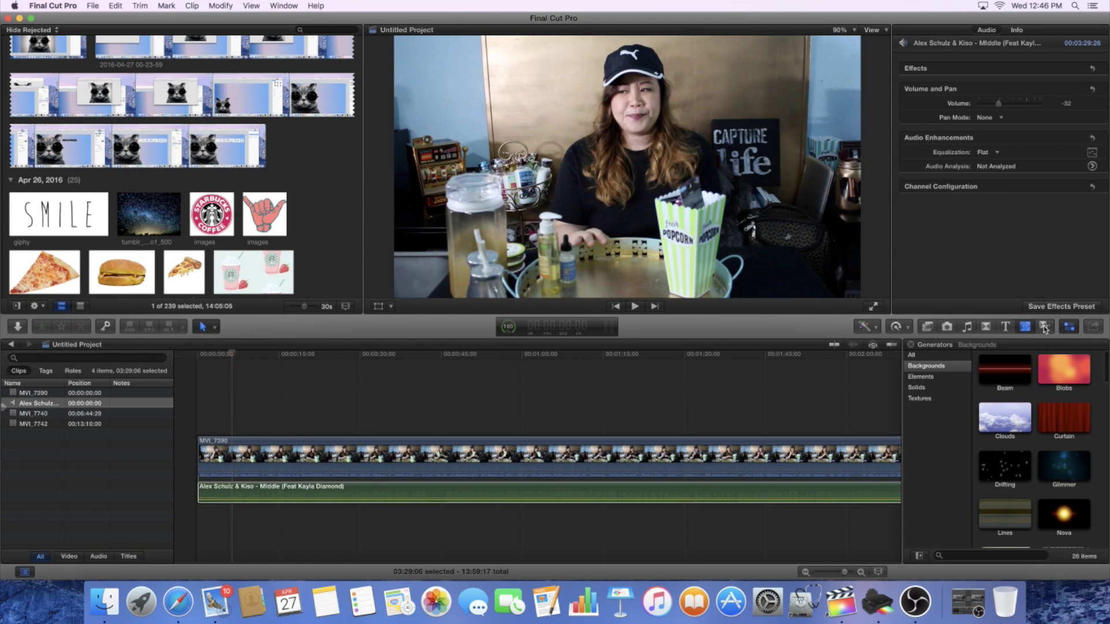
Switch to the Themes browser and scroll through its 156 themes.
left_click(1045, 328)
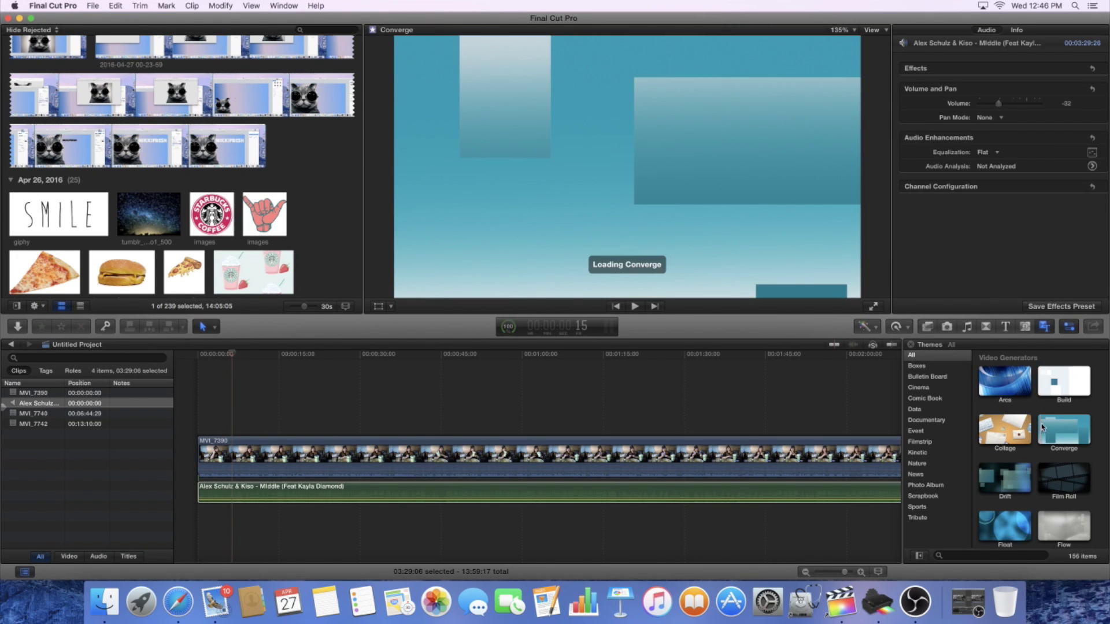
scroll(1047, 413, "down", 8)
scroll(1044, 427, "down", 1)
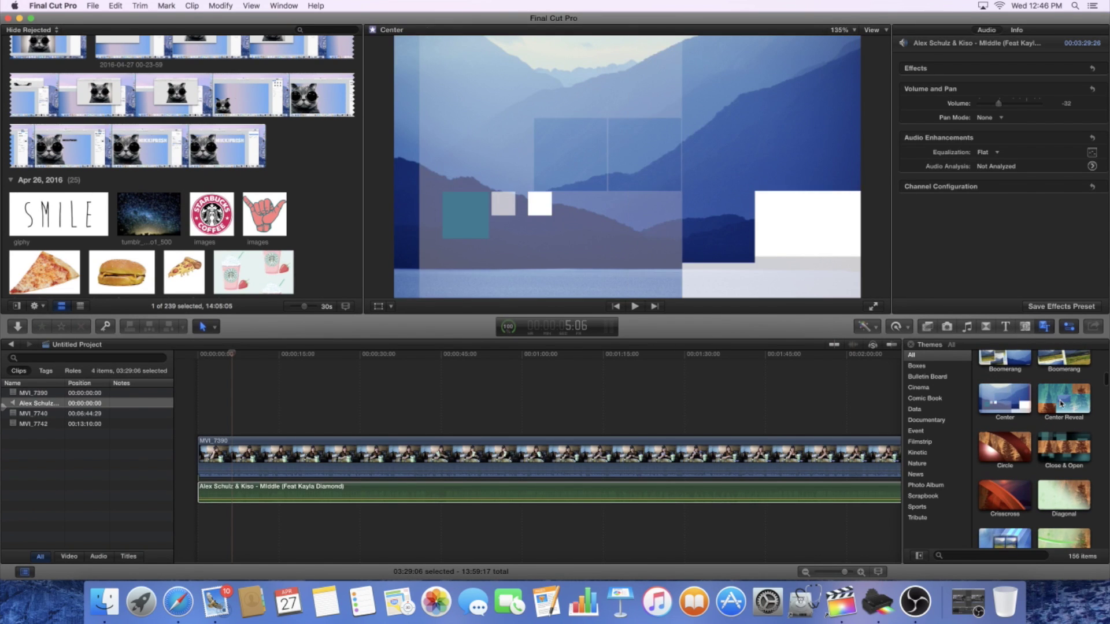
scroll(1062, 405, "down", 5)
scroll(1062, 404, "up", 1)
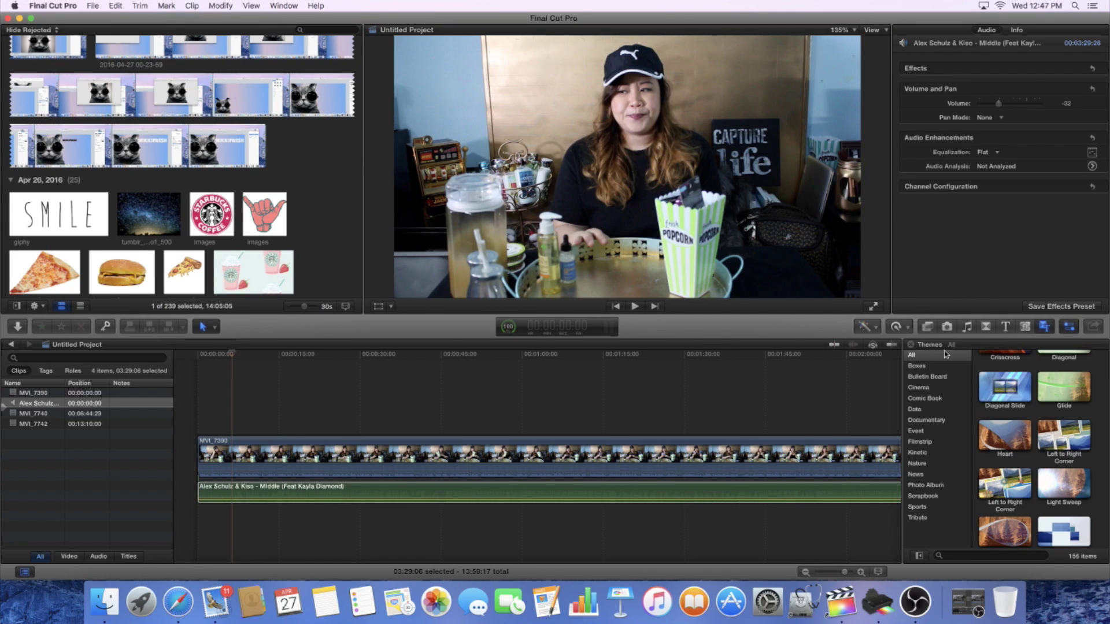
Open the Color Board for MVI_7390 and shift its Global and Highlights colour tints.
left_click(876, 328)
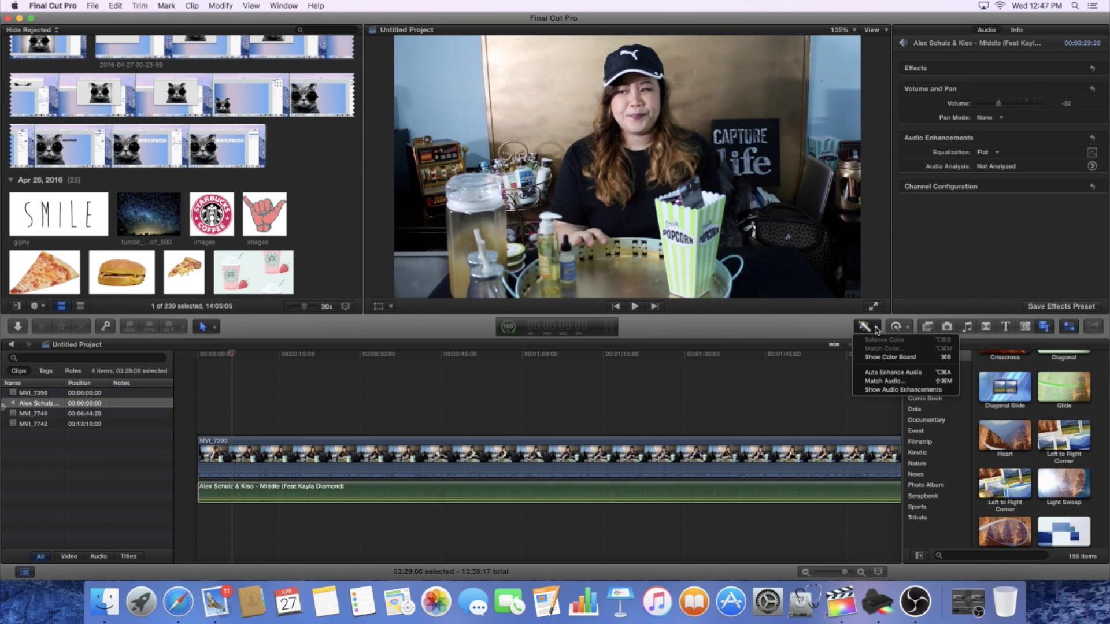
left_click(882, 358)
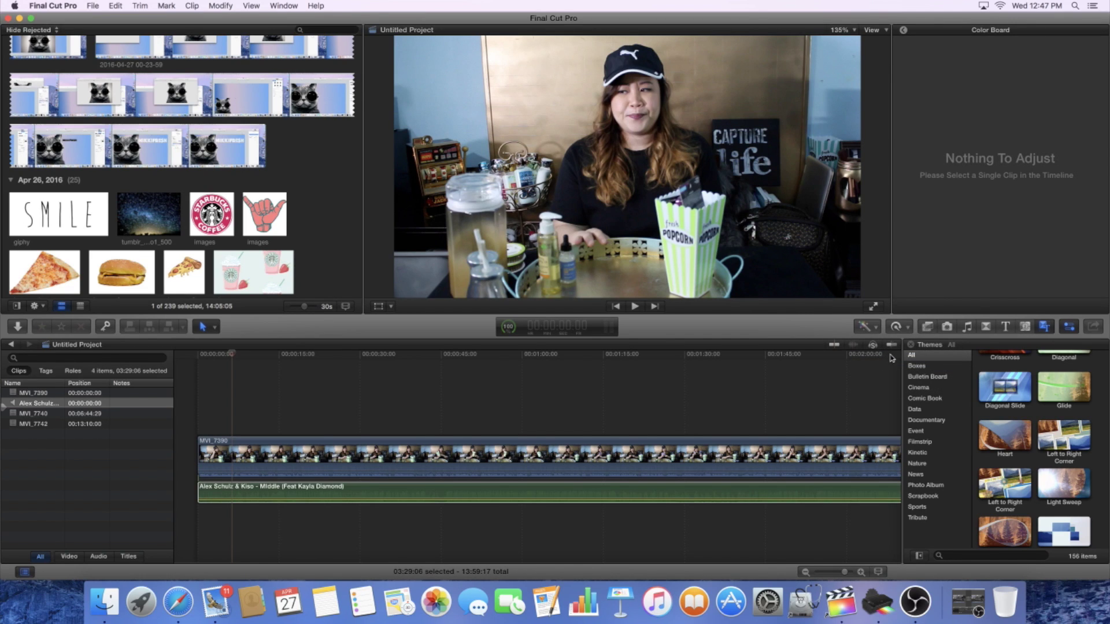
left_click(734, 460)
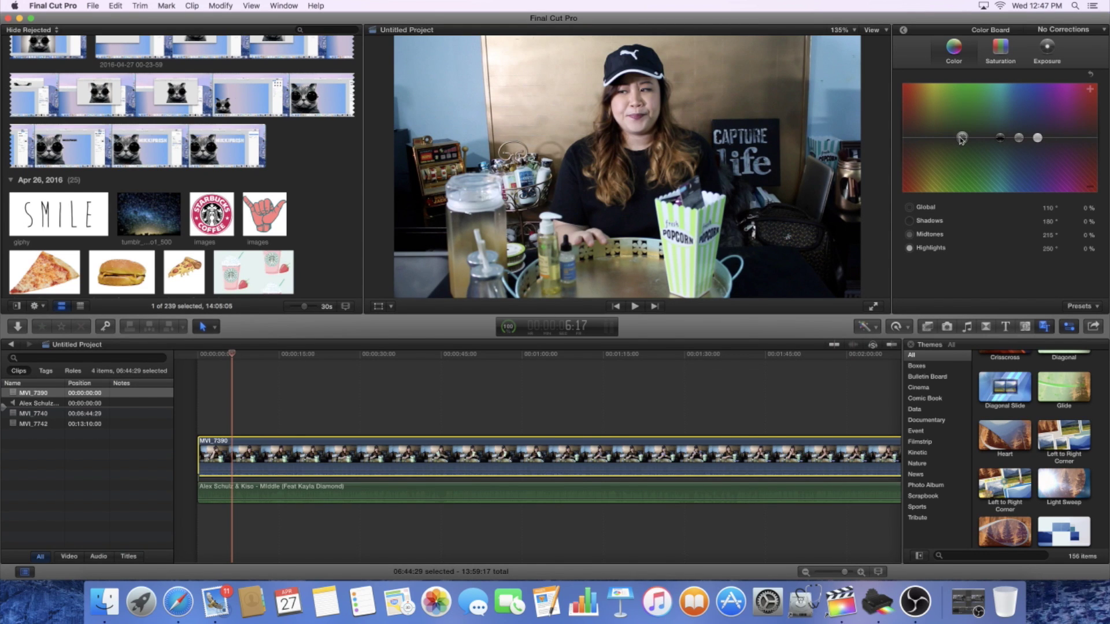
mouse_move(961, 137)
left_mouse_down()
mouse_move(920, 138)
mouse_move(932, 104)
mouse_move(998, 113)
mouse_move(1010, 144)
mouse_move(957, 139)
mouse_move(974, 139)
left_mouse_up()
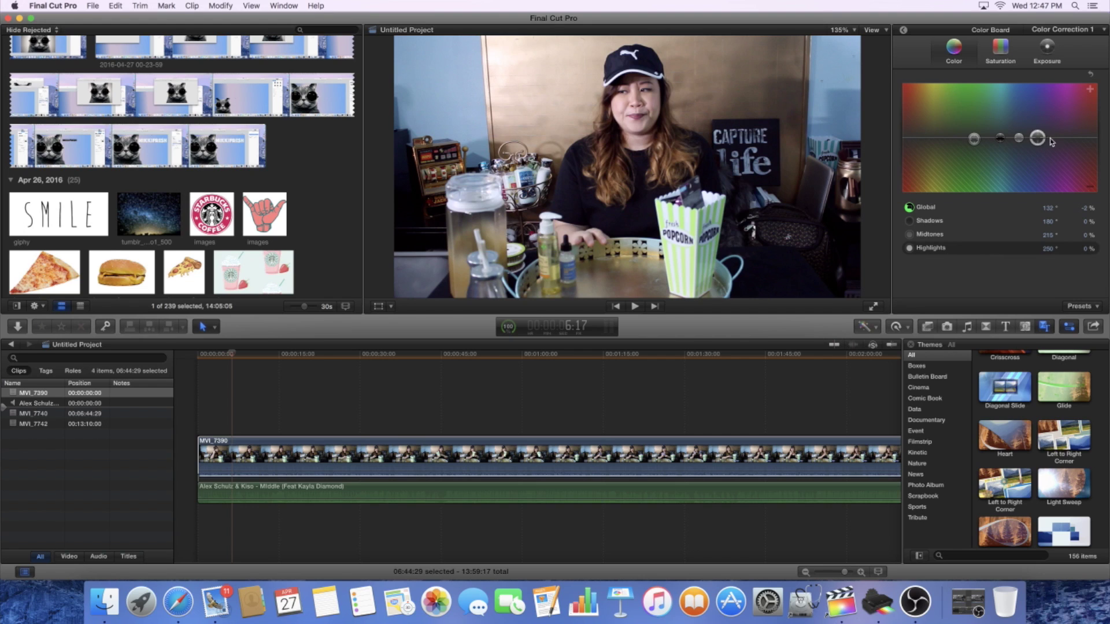
left_click_drag(1050, 141, 1004, 136)
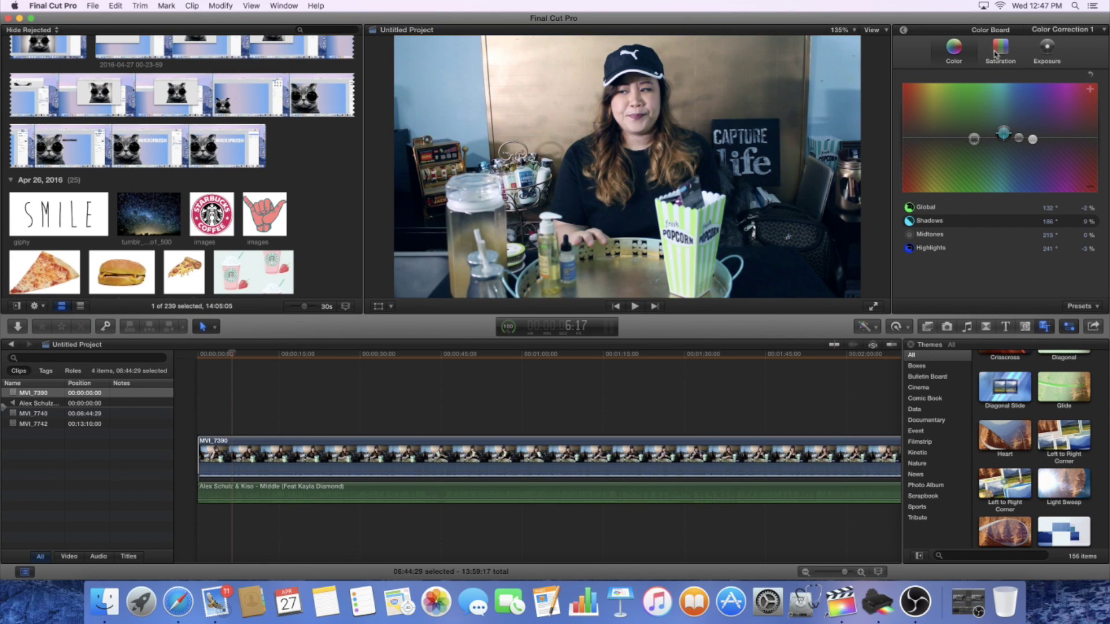
On the Exposure tab, raise Global exposure to 11%.
left_click(1046, 51)
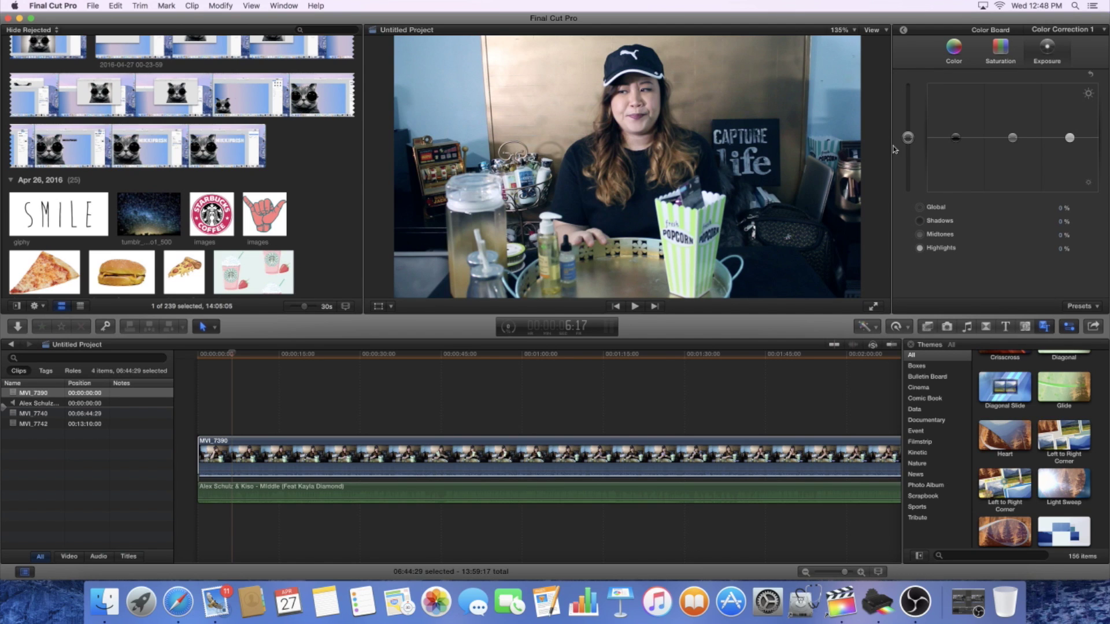
left_click(908, 137)
mouse_move(910, 128)
left_mouse_down()
mouse_move(909, 111)
mouse_move(911, 135)
left_mouse_up()
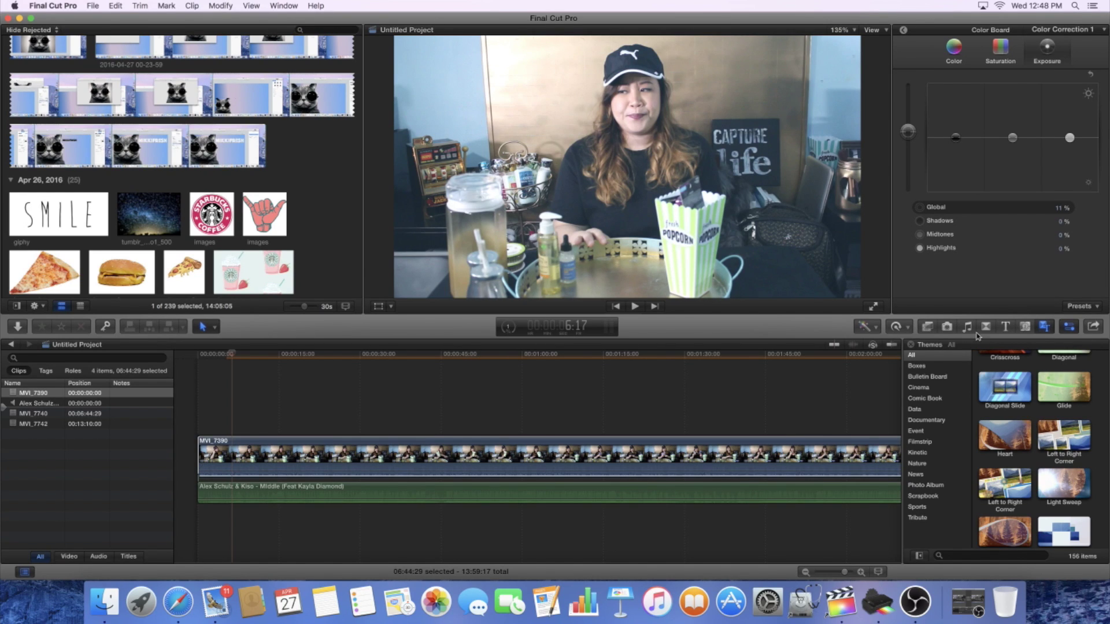
left_click(905, 327)
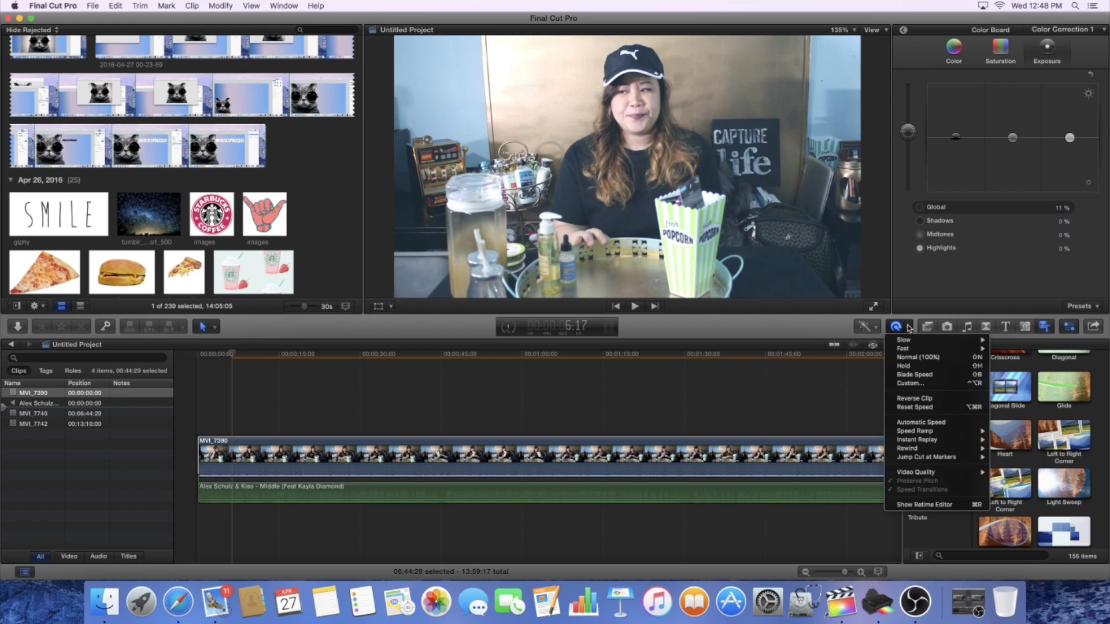
mouse_move(910, 345)
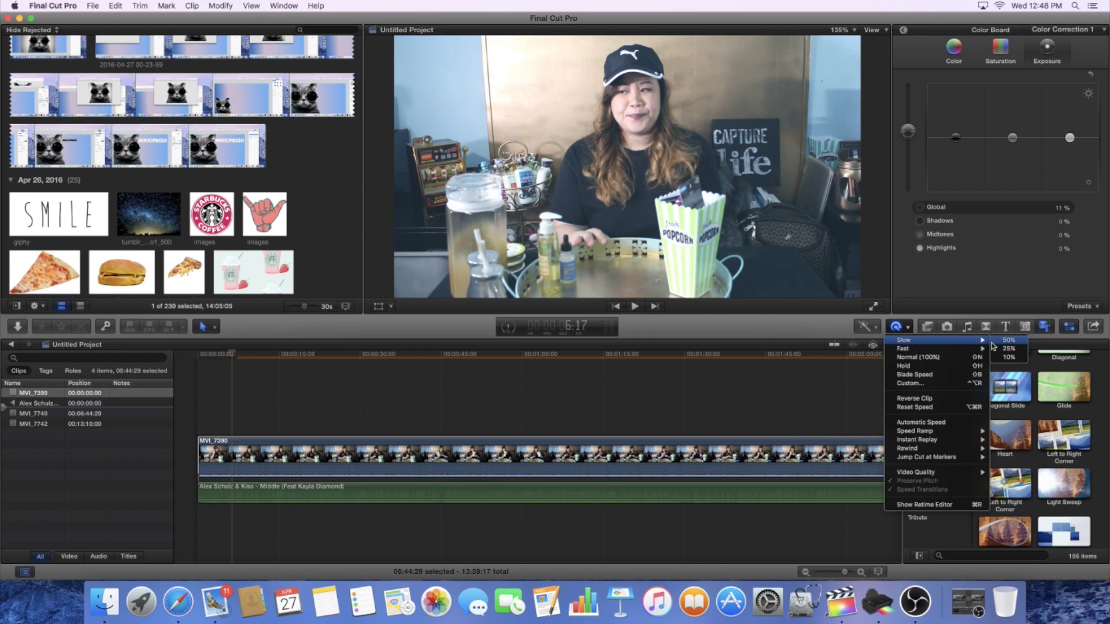
mouse_move(948, 349)
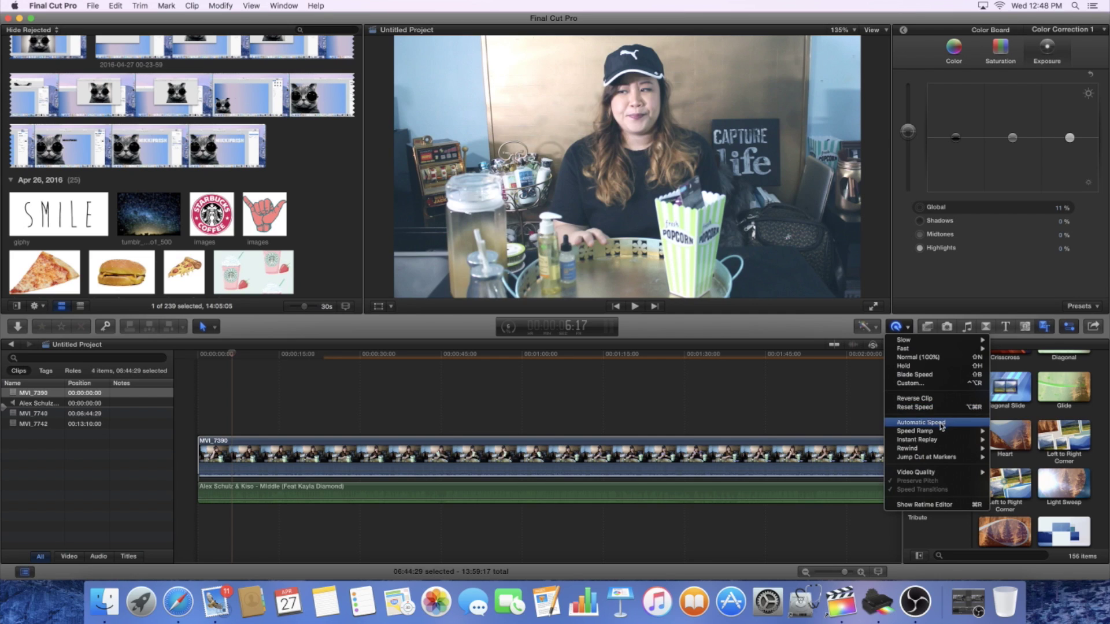
mouse_move(956, 432)
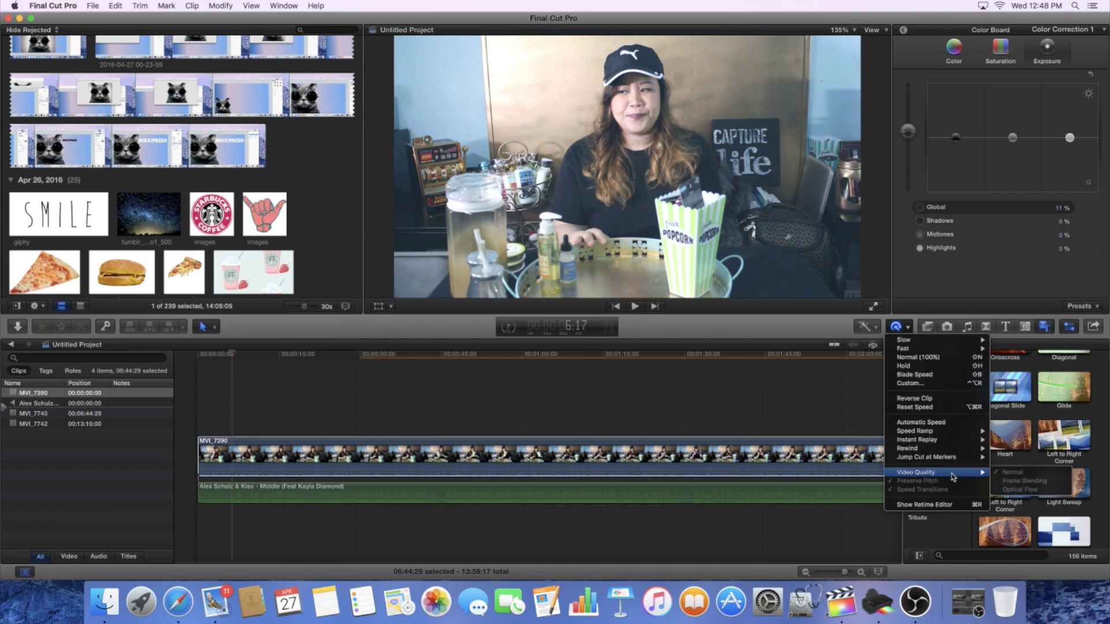
left_click(789, 454)
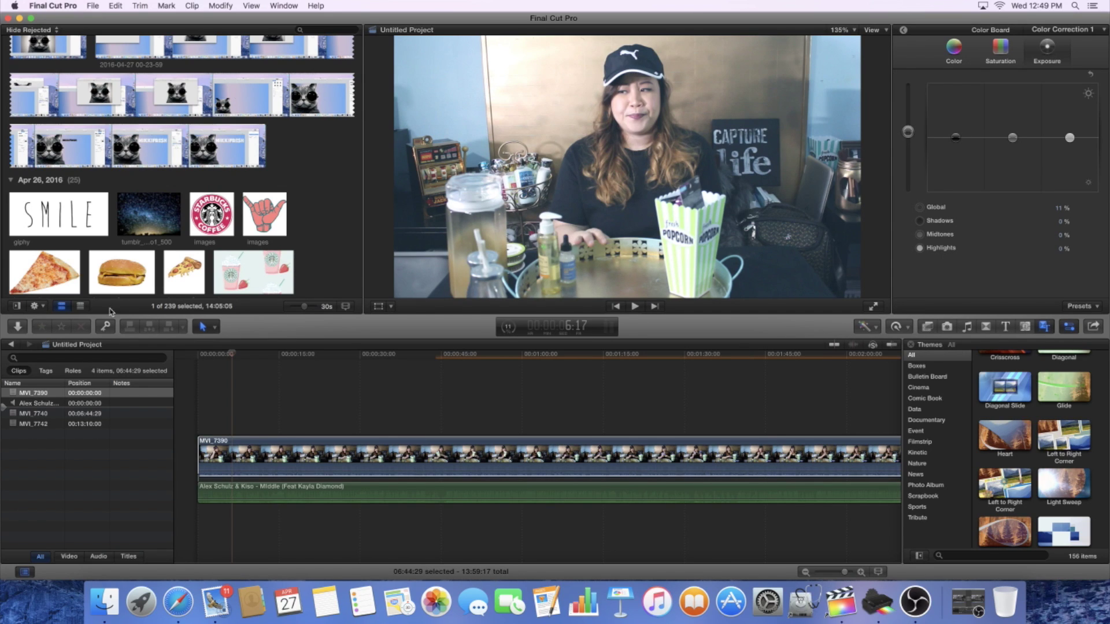
left_click(92, 6)
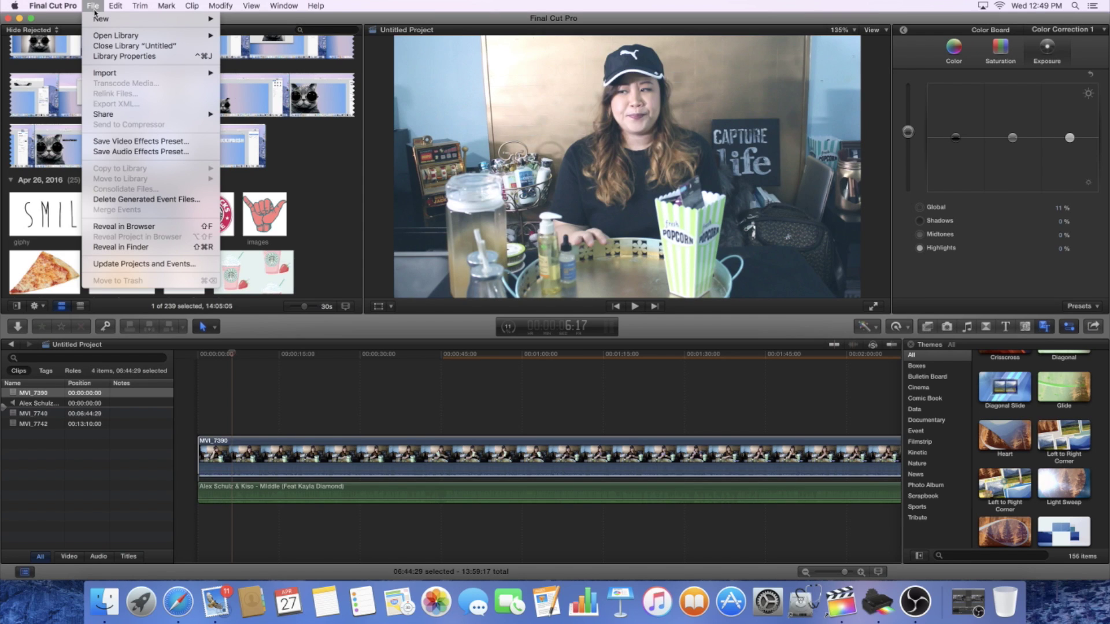
mouse_move(96, 21)
mouse_move(133, 114)
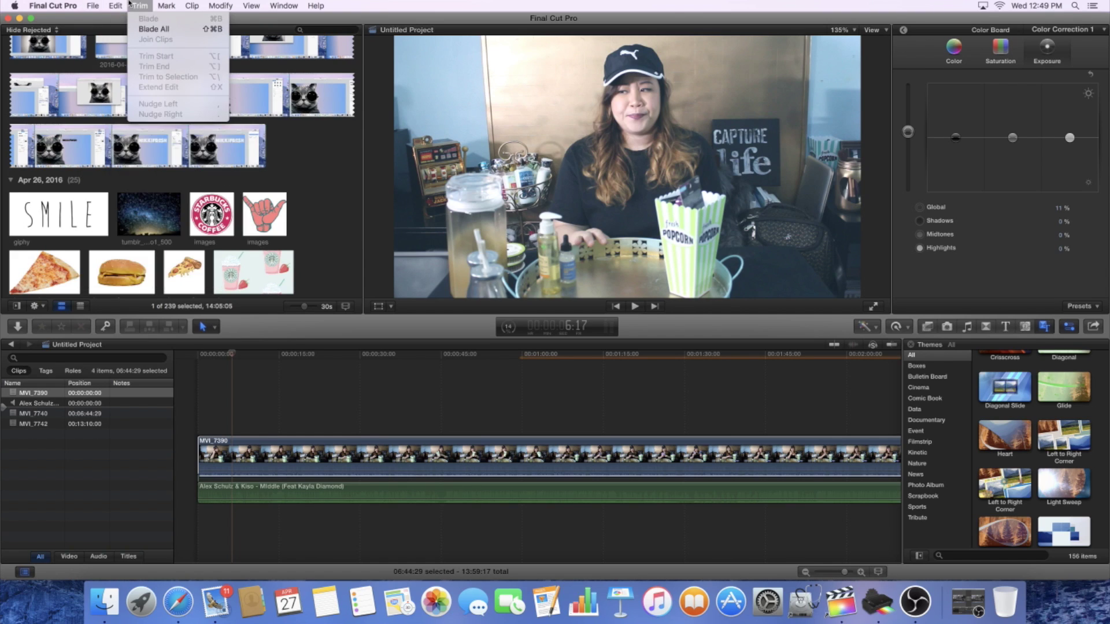
mouse_move(123, 5)
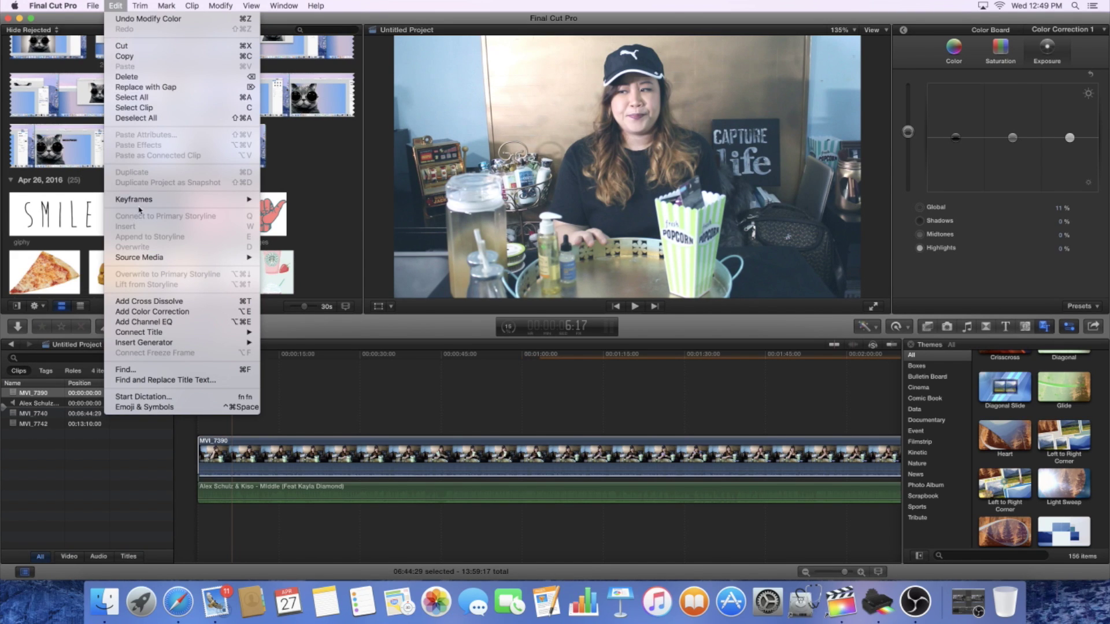
mouse_move(144, 201)
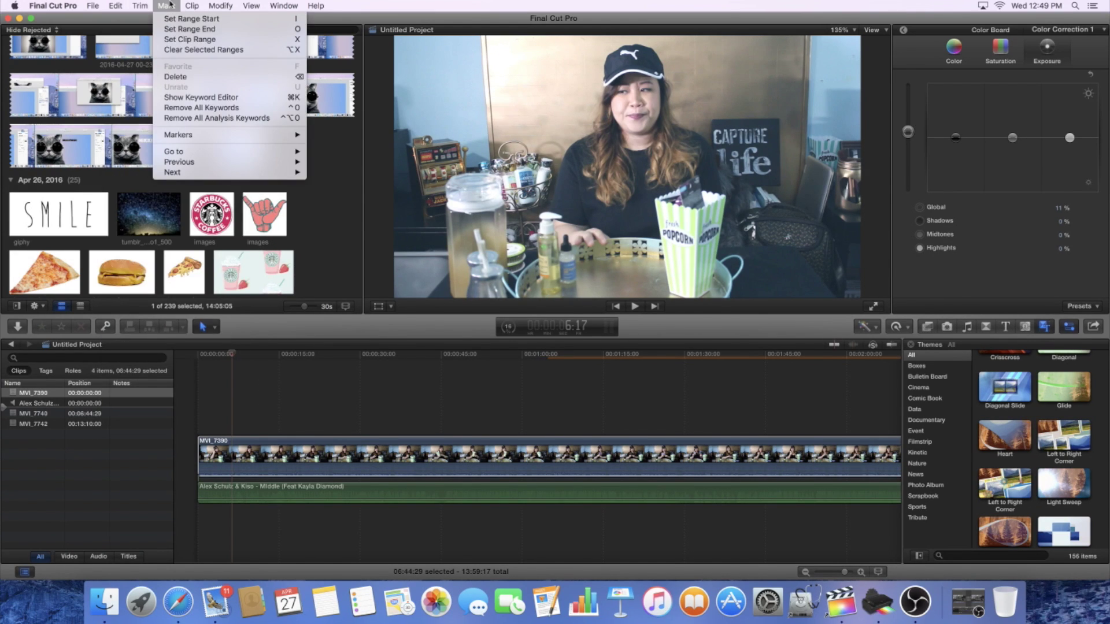
mouse_move(223, 3)
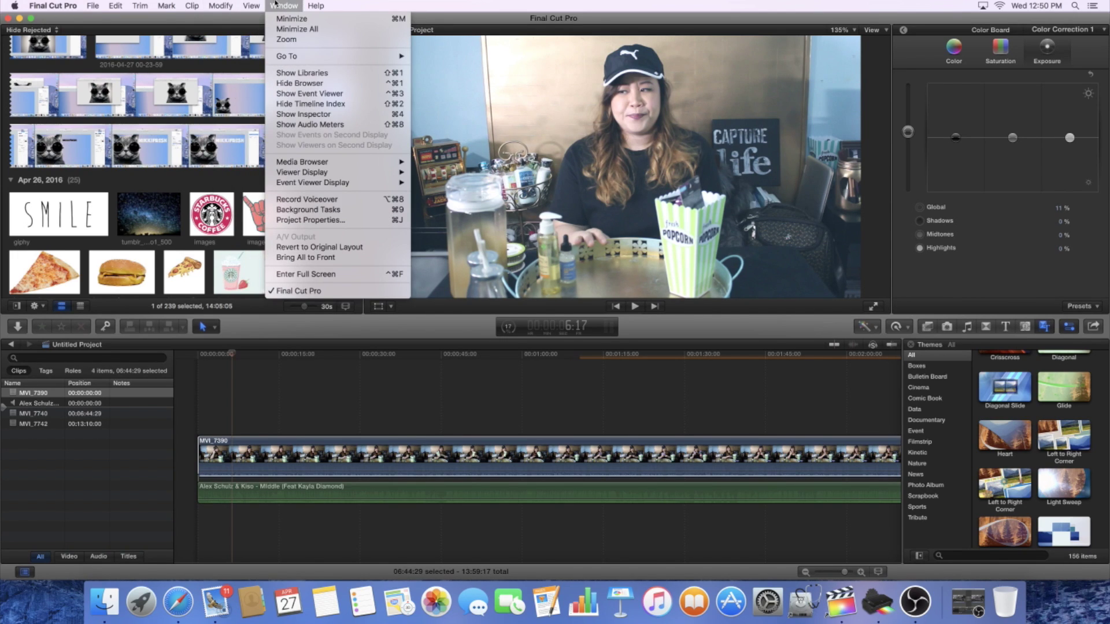
mouse_move(315, 6)
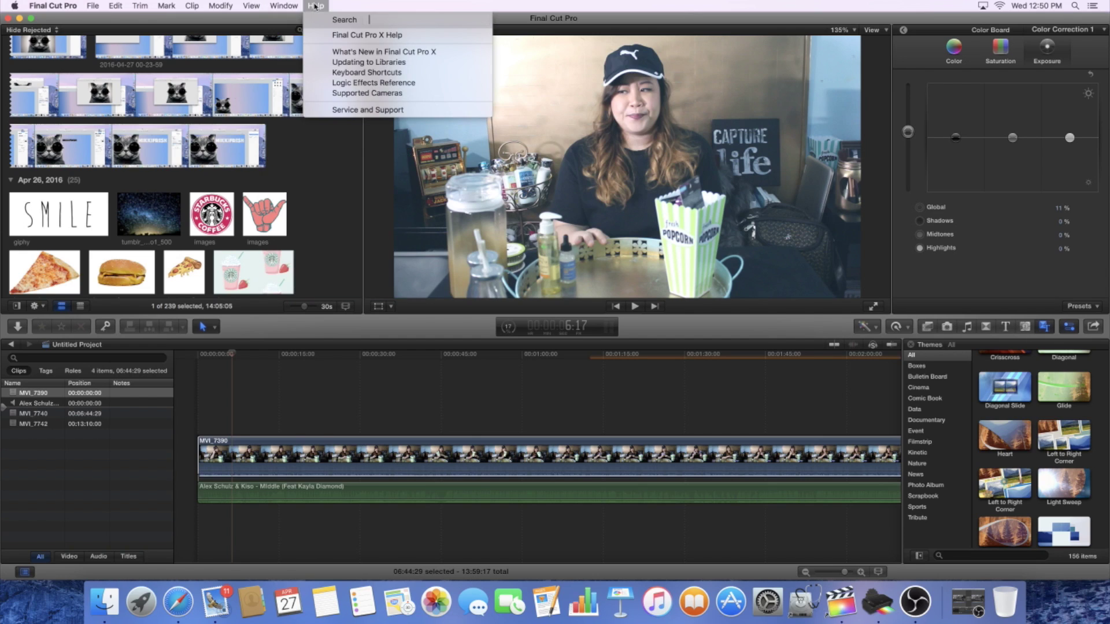
left_click(442, 4)
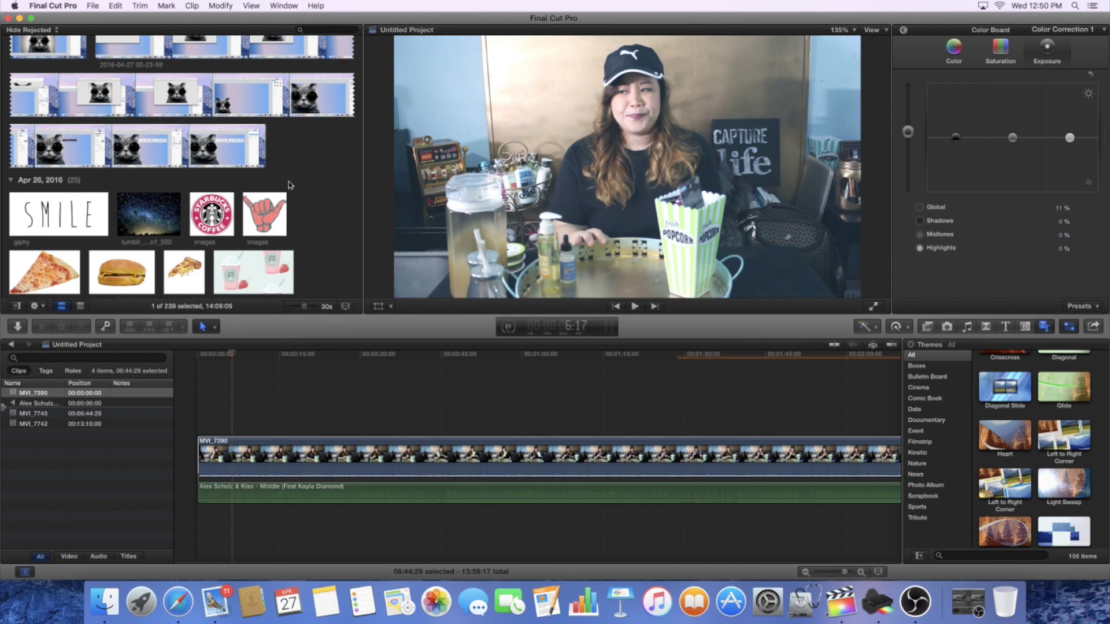
scroll(291, 183, "down", 3)
scroll(290, 184, "up", 3)
scroll(290, 183, "up", 5)
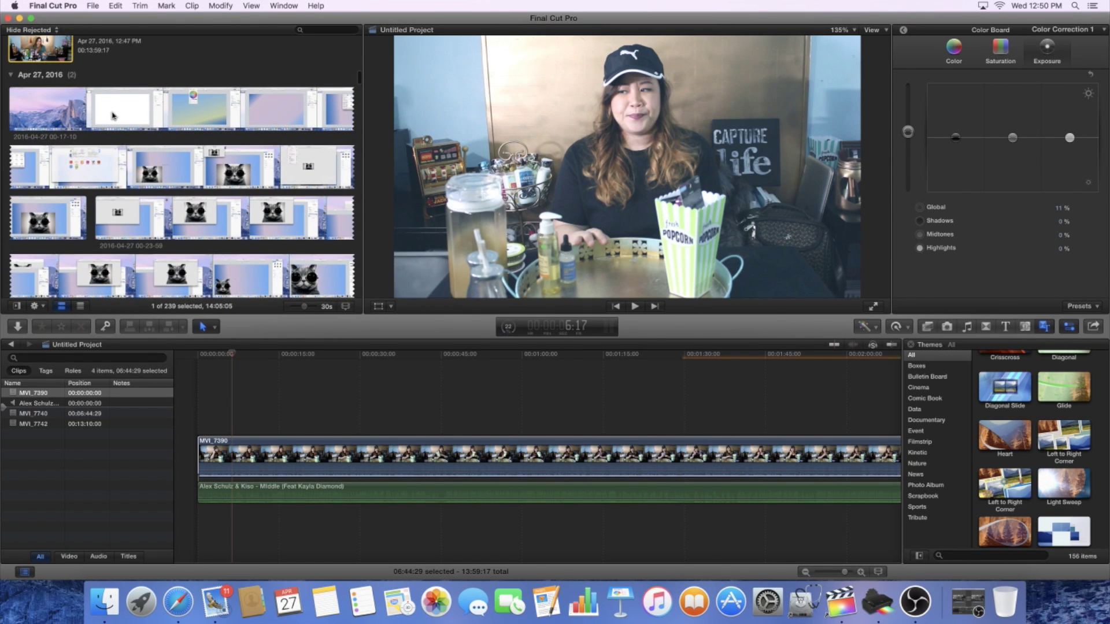
Scroll the Libraries browser through the Projects list to the Untitled Project dated Apr 27, 2016.
scroll(183, 140, "up", 10)
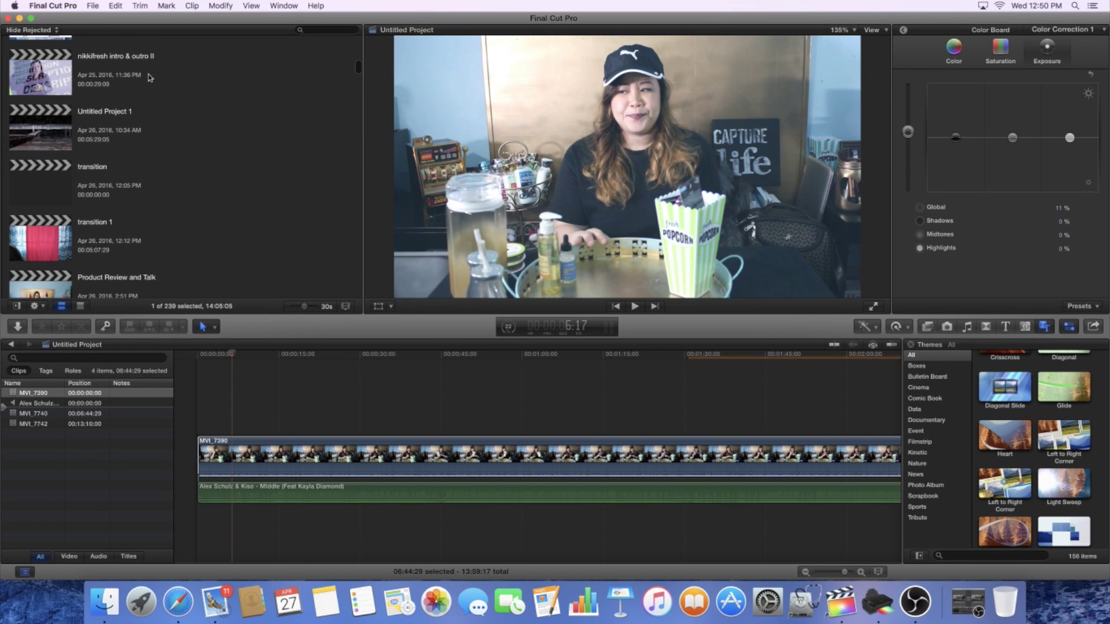
scroll(153, 75, "up", 10)
scroll(155, 72, "up", 10)
scroll(155, 72, "down", 3)
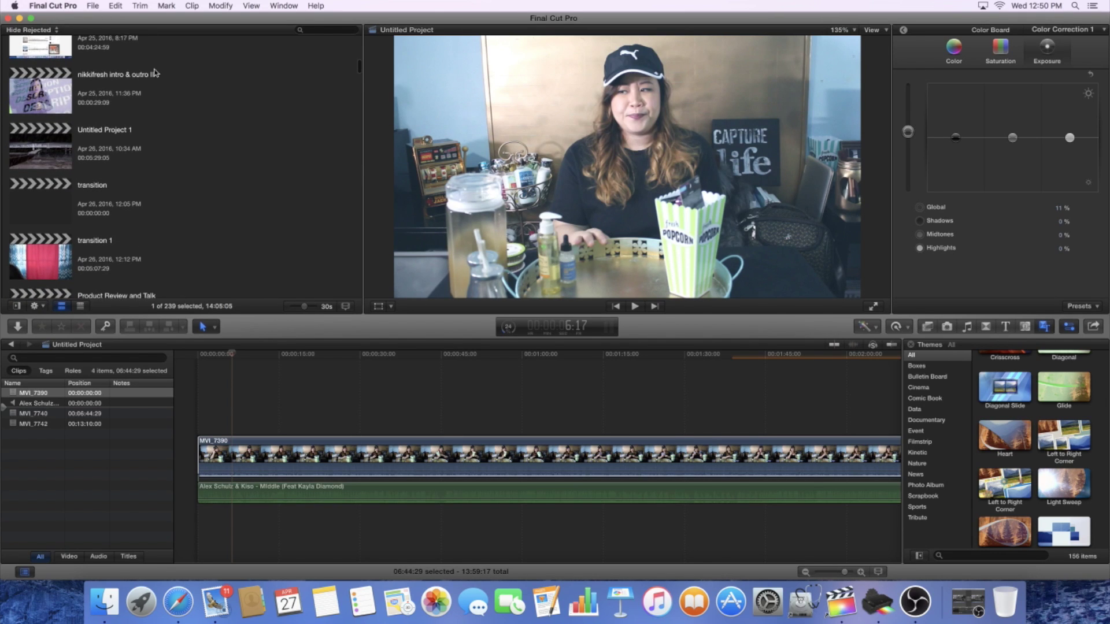
scroll(184, 133, "down", 2)
scroll(184, 133, "down", 5)
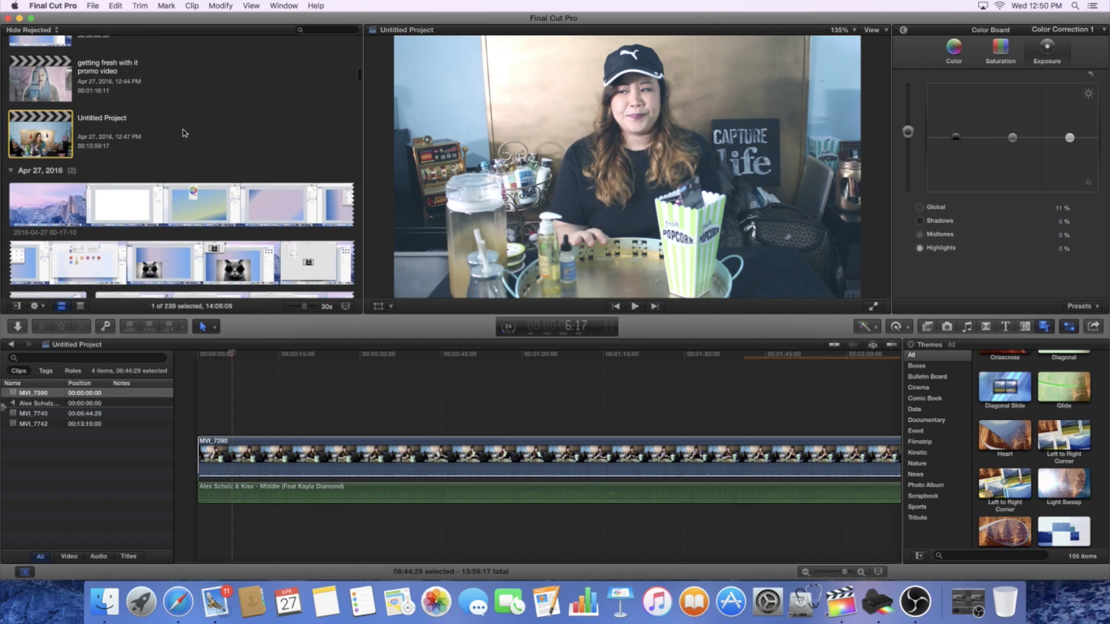
scroll(184, 133, "down", 1)
scroll(183, 133, "up", 3)
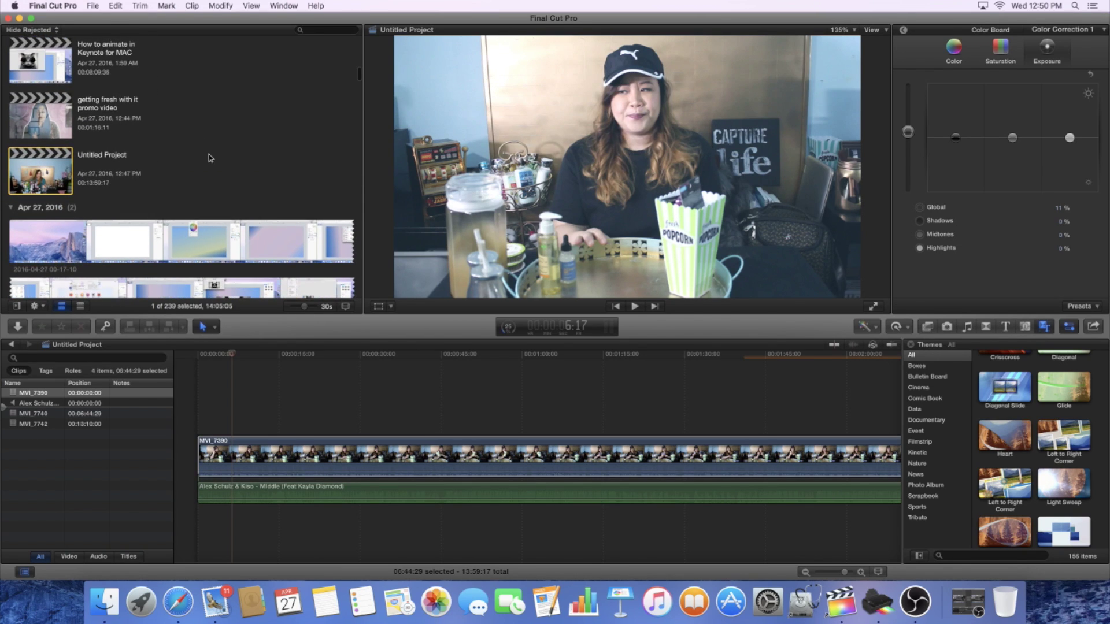